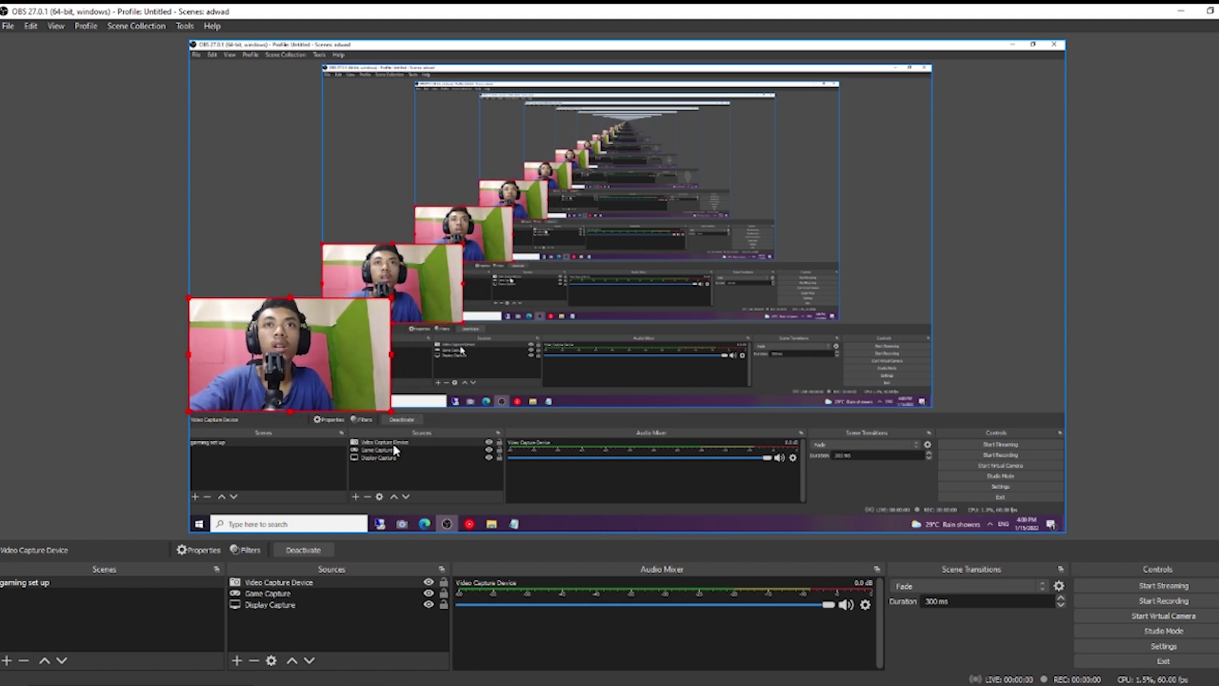
# Step: Shrink the webcam picture slightly at the left edge of the canvas and deselect it
pyautogui.moveTo(365, 388); pyautogui.dragTo(346, 385)
pyautogui.click(288, 621)
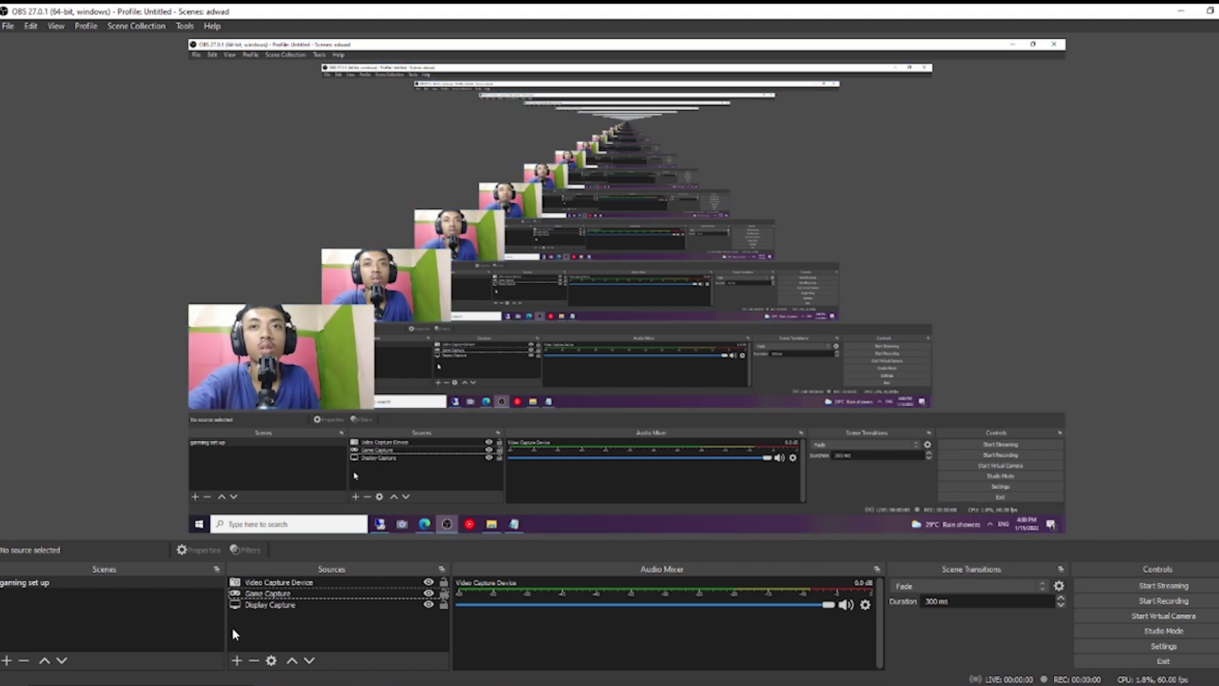
# Step: Add a new Image source named "overlays" to the gaming set up scene
pyautogui.click(236, 660)
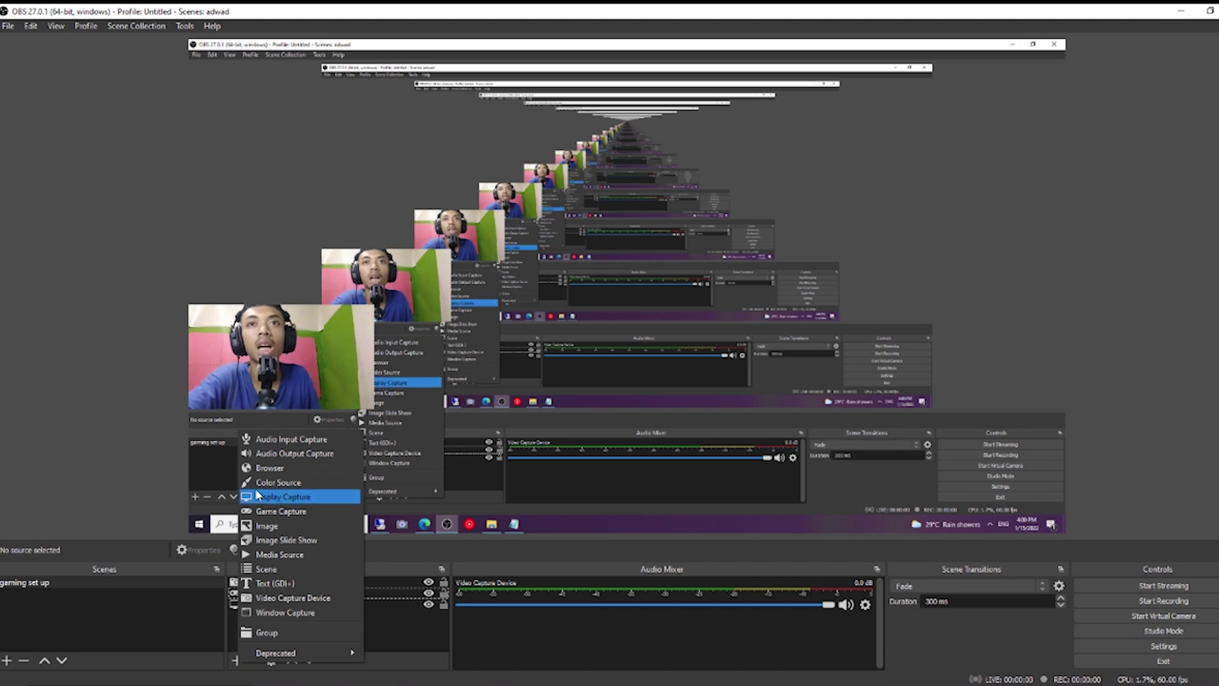
pyautogui.click(390, 637)
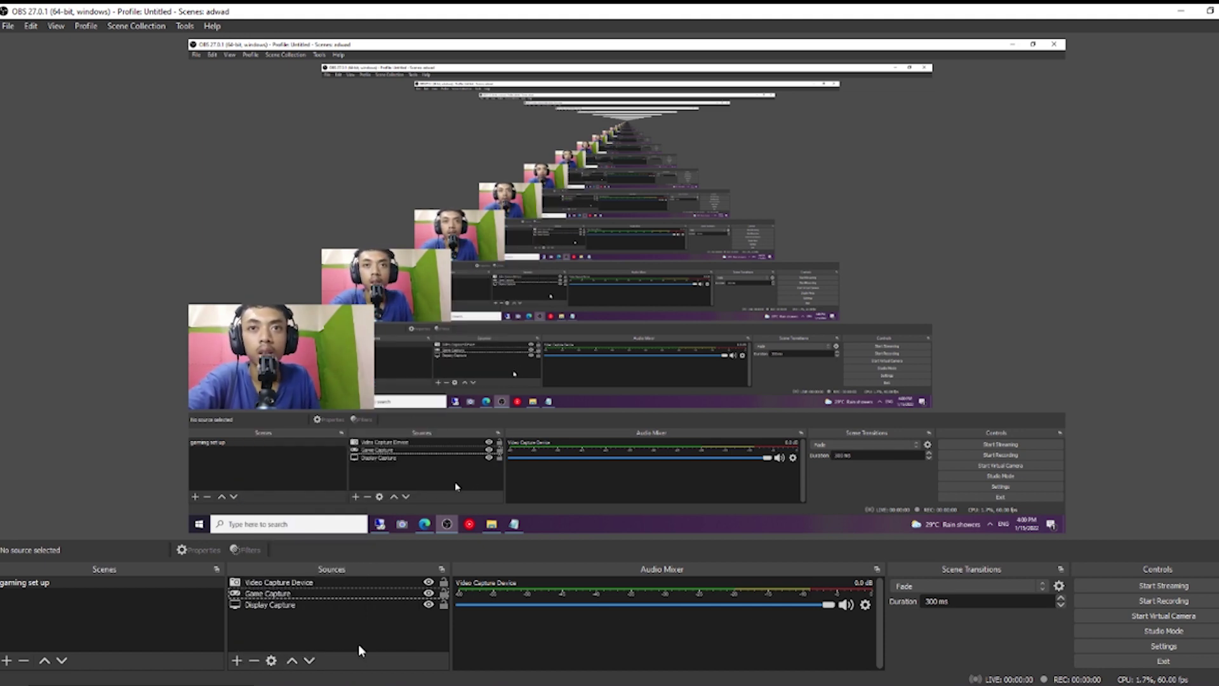
pyautogui.click(236, 660)
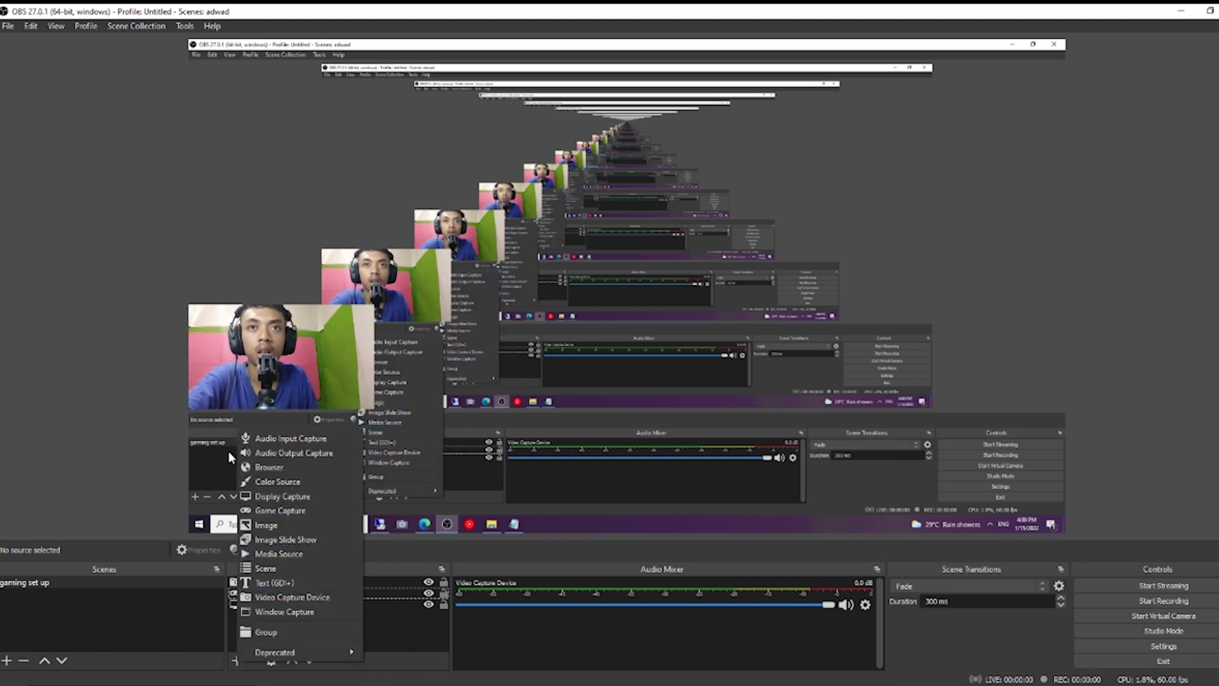
pyautogui.click(267, 525)
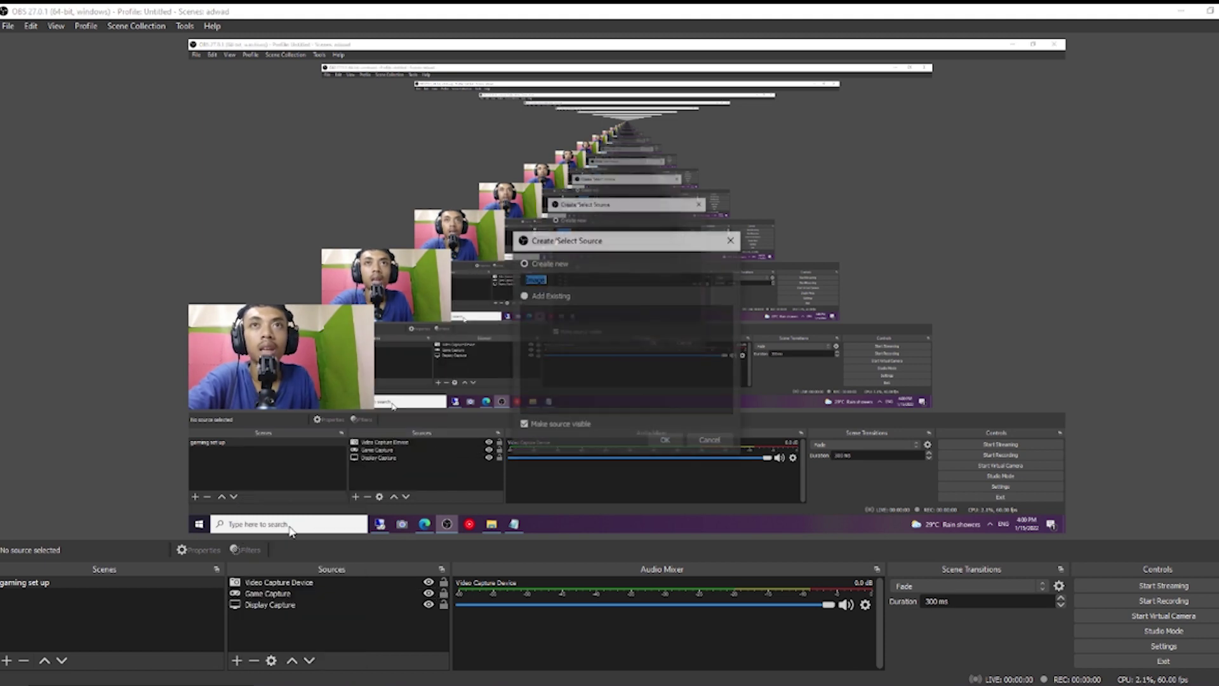
pyautogui.click(668, 445)
pyautogui.doubleClick(603, 280)
pyautogui.write('o')
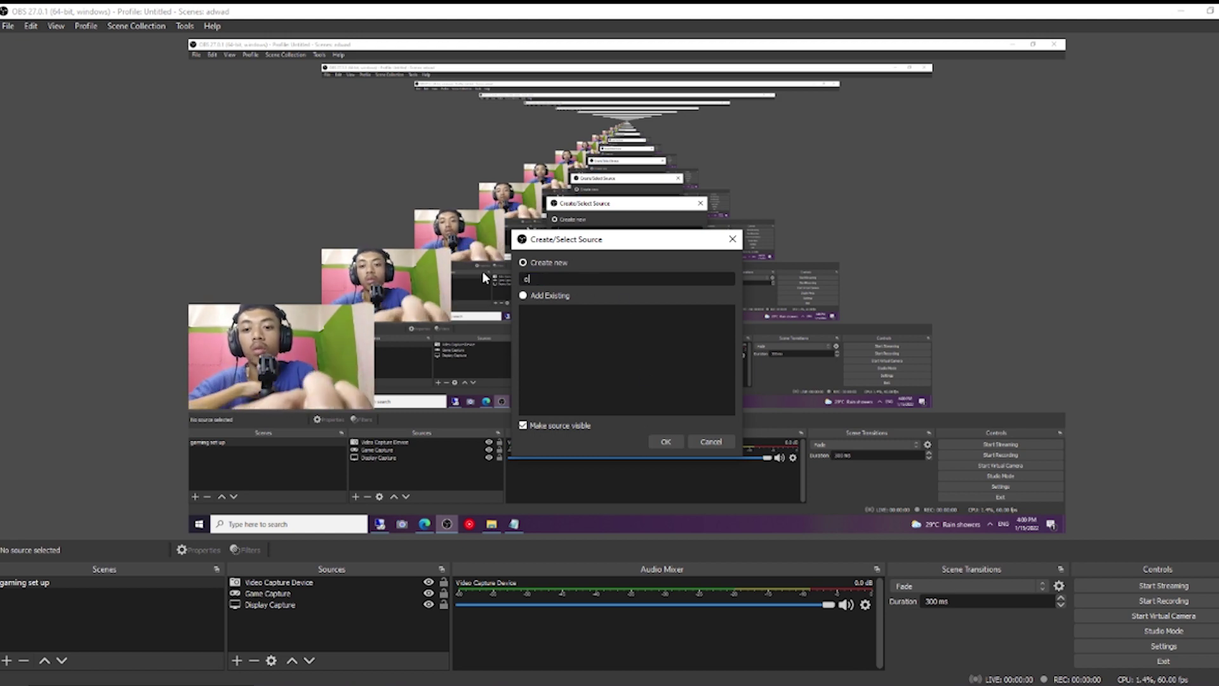
pyautogui.write('verlays')
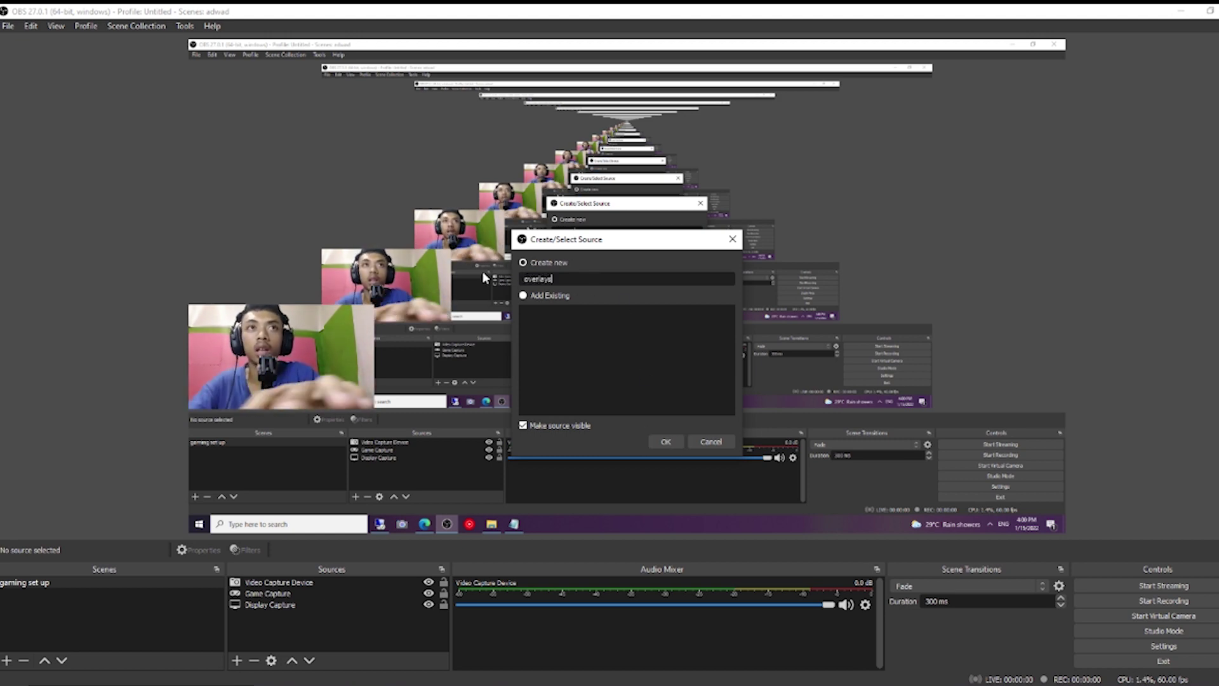
pyautogui.press('Return')
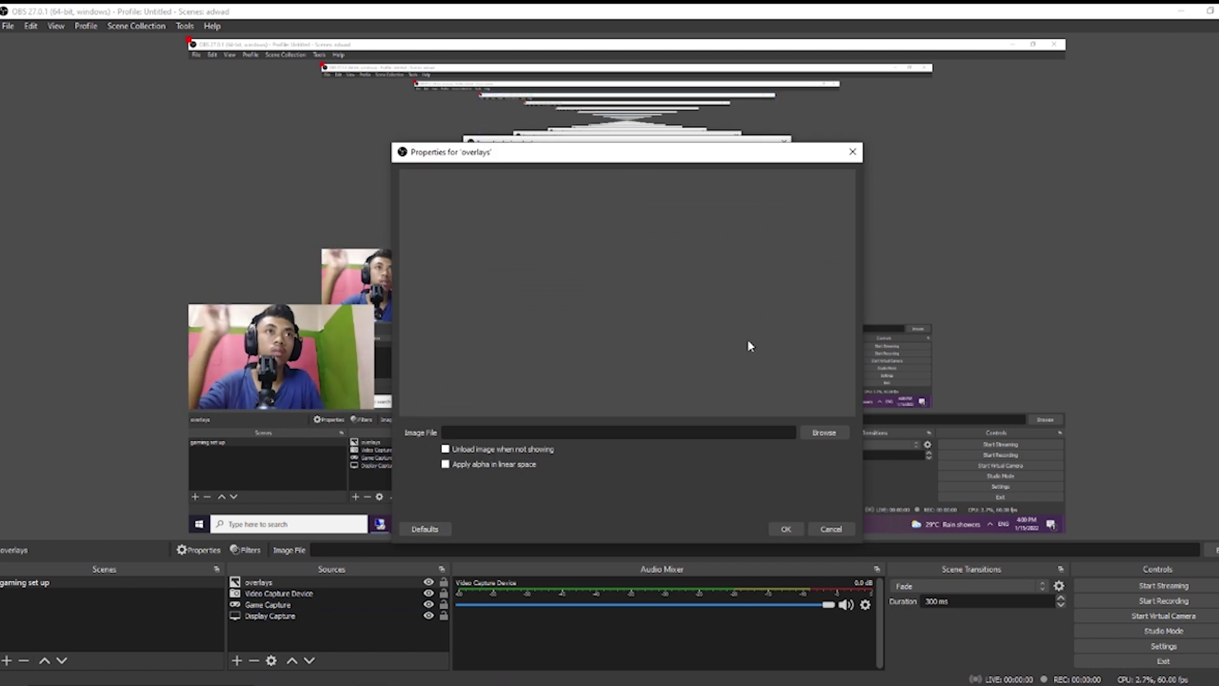
# Step: Load New-overlay-footage.png from the bench folder as the overlays source's image and accept the properties
pyautogui.click(834, 434)
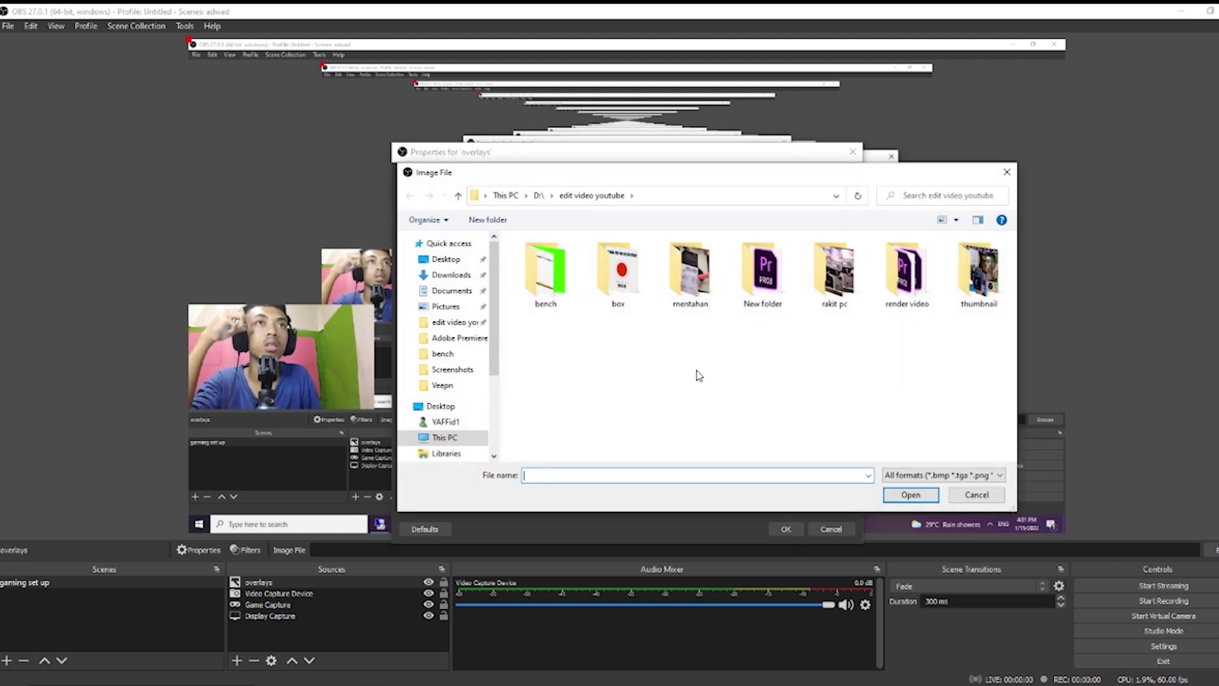
pyautogui.doubleClick(546, 273)
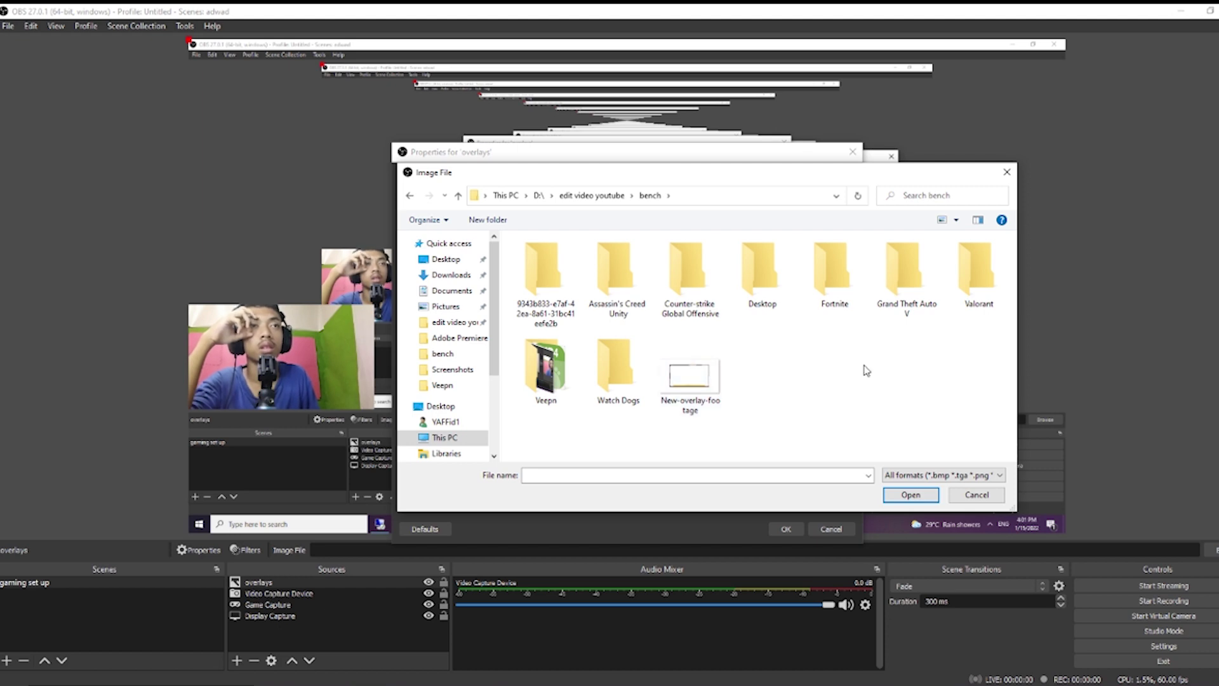
pyautogui.click(696, 380)
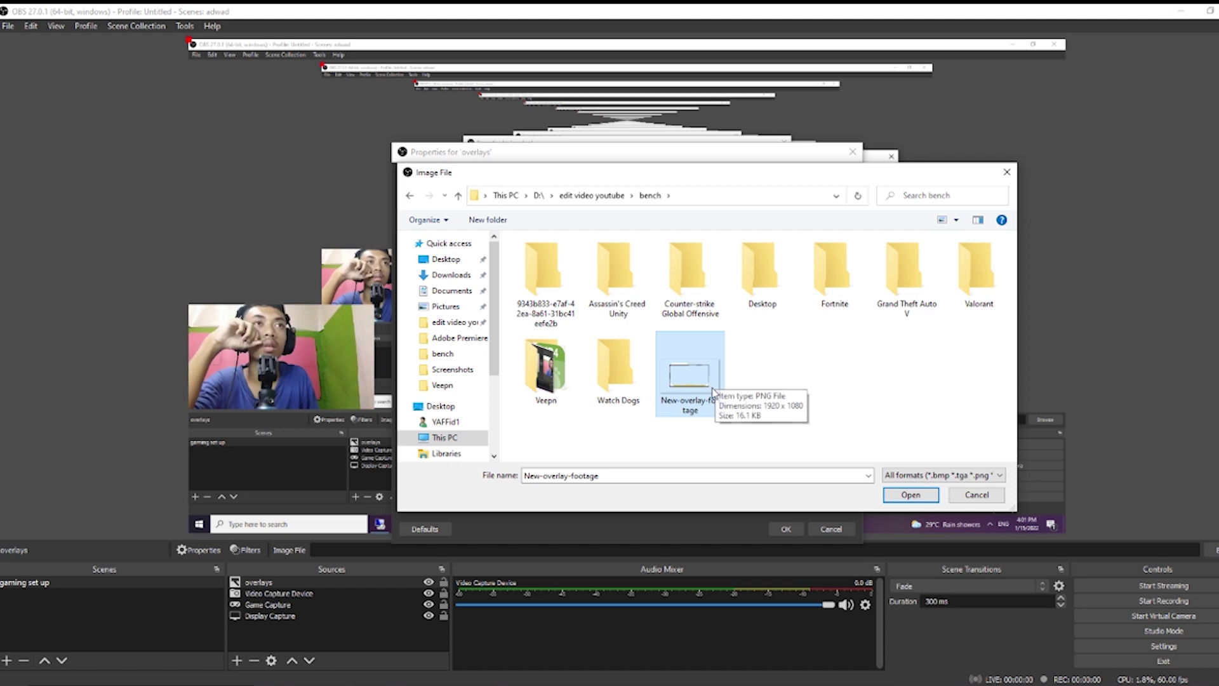
pyautogui.click(935, 490)
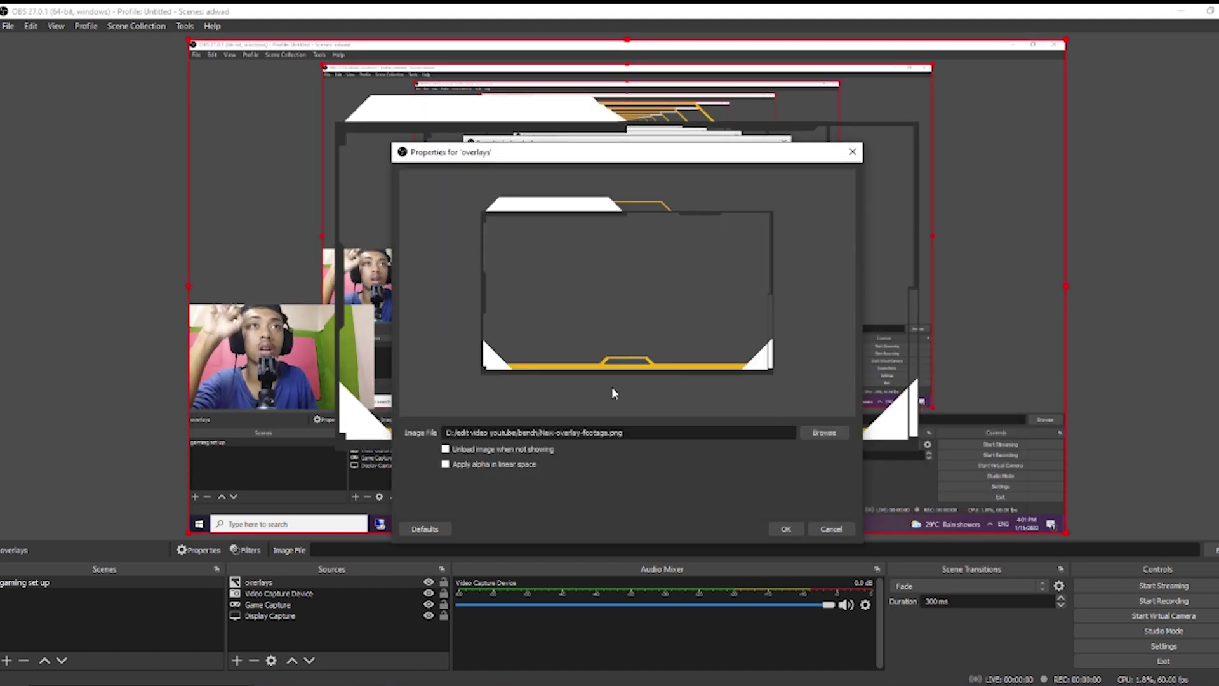
pyautogui.click(785, 528)
# Step: Scale the overlay frame down to roughly two-thirds size around the webcam picture and hide the Display Capture source
pyautogui.moveTo(691, 283); pyautogui.dragTo(663, 291)
pyautogui.moveTo(950, 469); pyautogui.dragTo(876, 419)
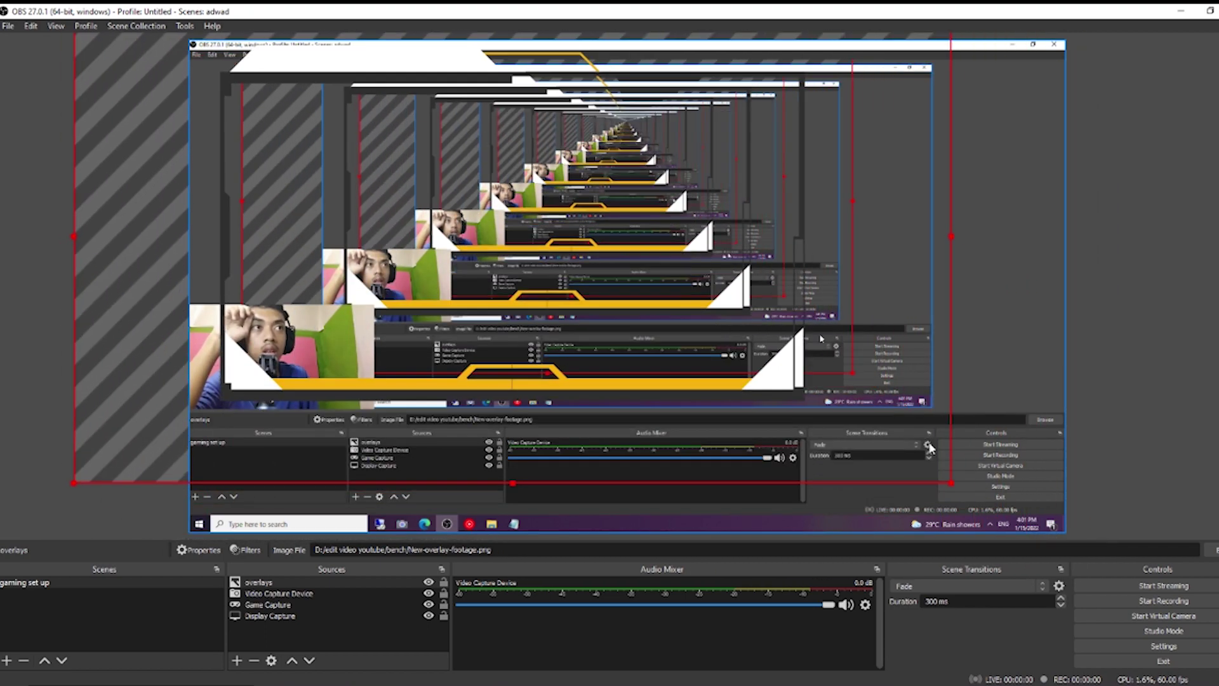
pyautogui.moveTo(954, 488); pyautogui.dragTo(554, 447)
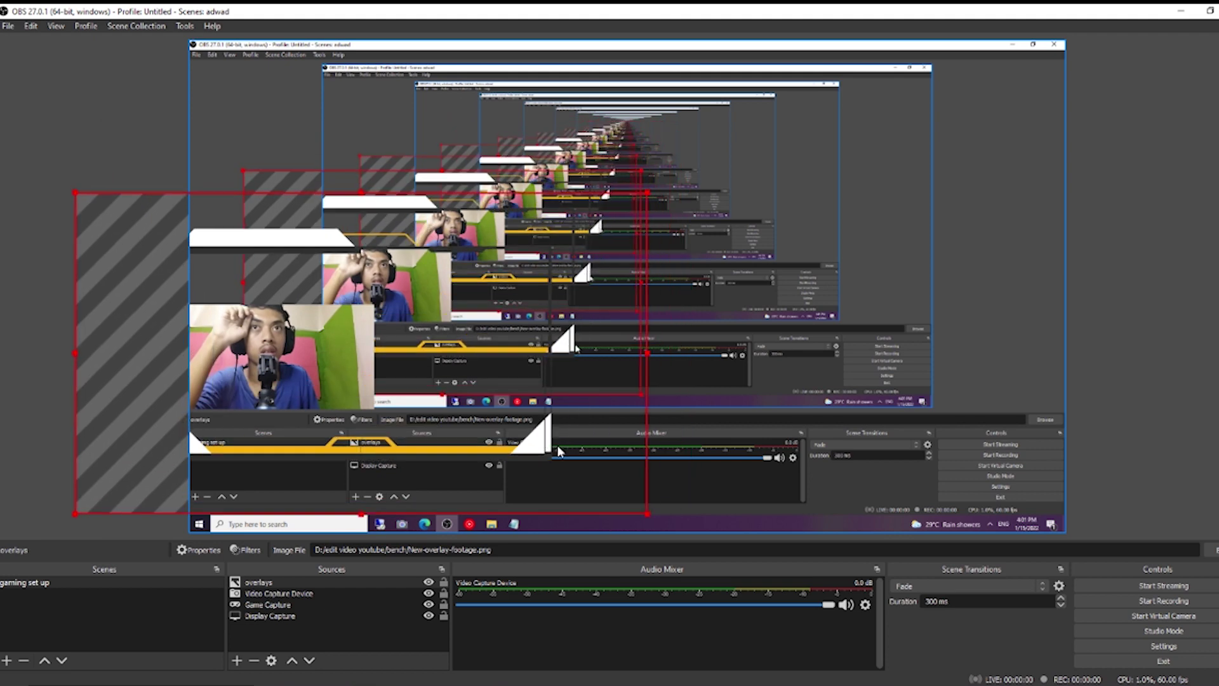
pyautogui.click(429, 616)
pyautogui.moveTo(530, 392)
pyautogui.mouseDown()
pyautogui.moveTo(547, 403)
pyautogui.moveTo(539, 412)
pyautogui.mouseUp()
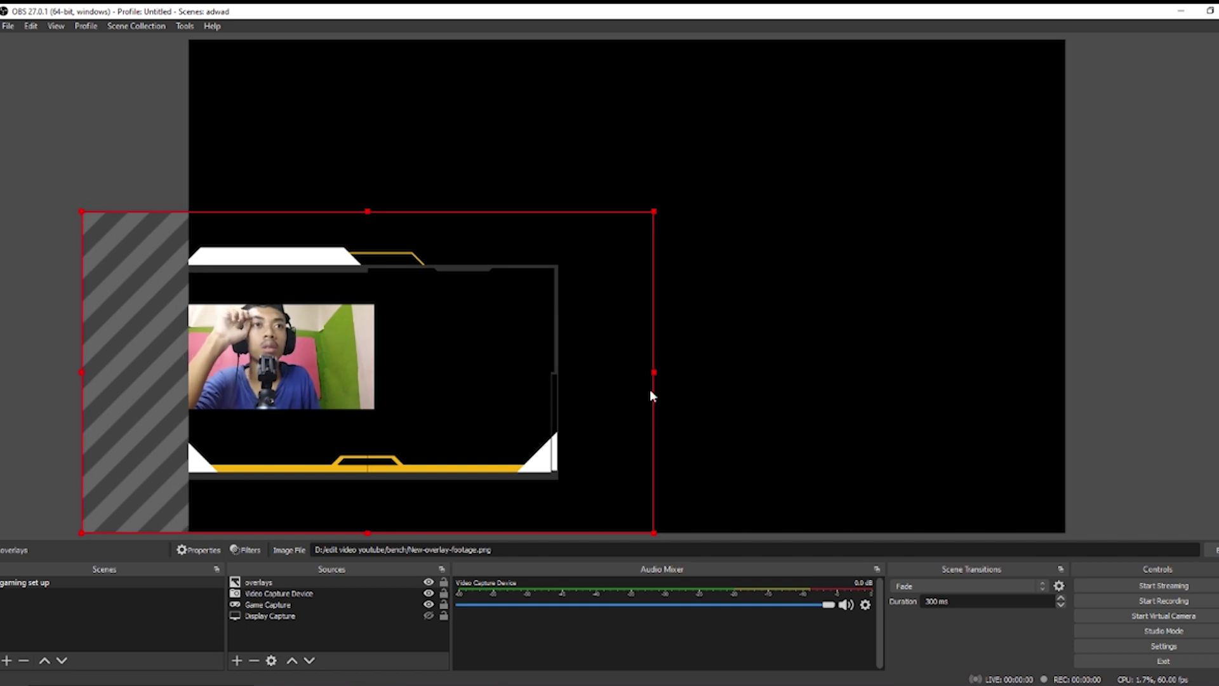
# Step: Shrink the overlay frame to about the webcam picture's size and place it over the webcam
pyautogui.click(656, 205)
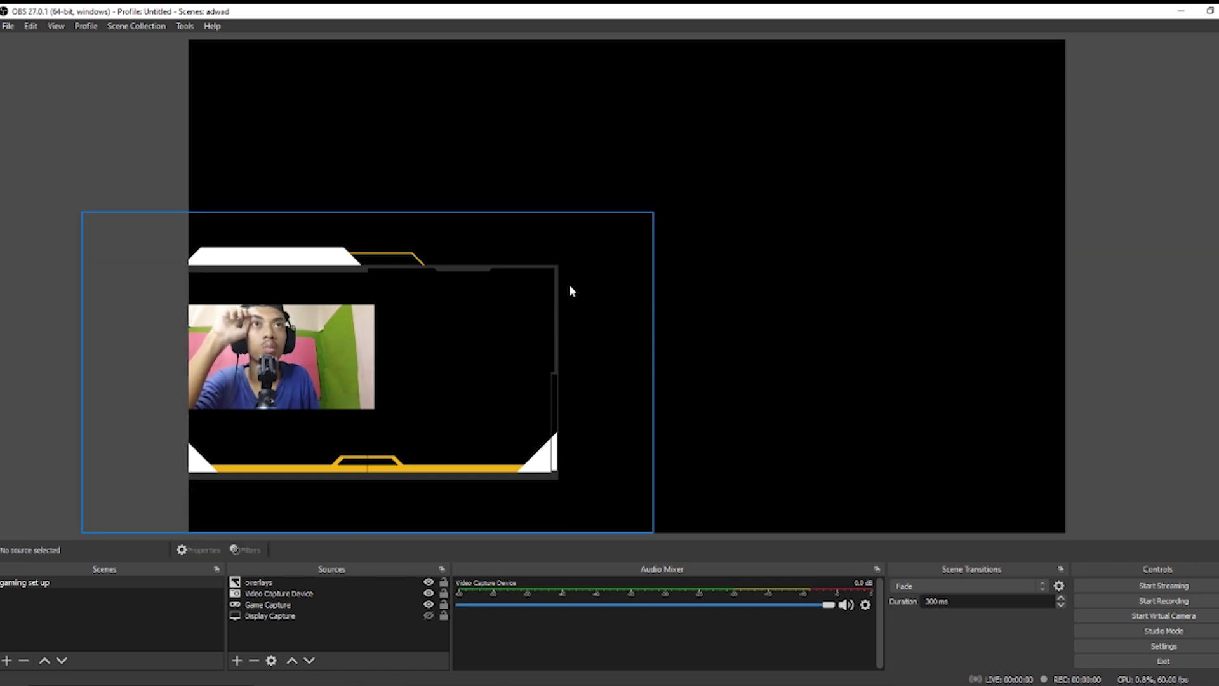
pyautogui.click(465, 258)
pyautogui.moveTo(658, 216); pyautogui.dragTo(328, 379)
pyautogui.moveTo(320, 502); pyautogui.dragTo(378, 419)
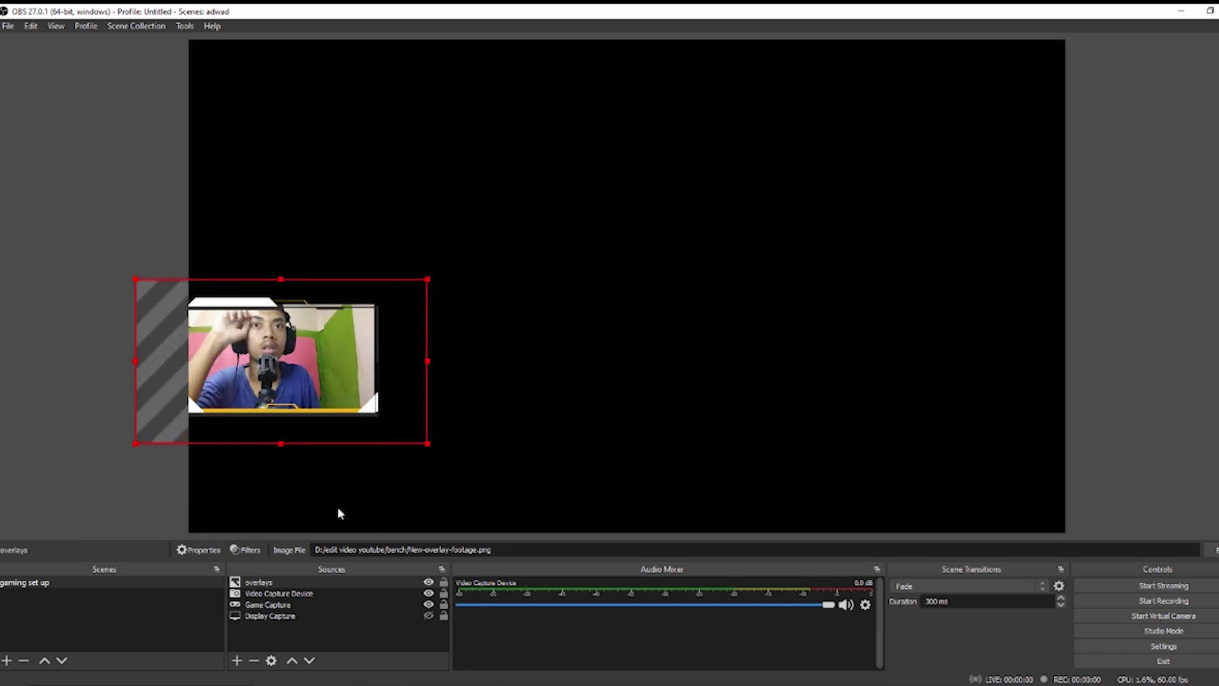
pyautogui.click(428, 593)
pyautogui.click(428, 592)
pyautogui.moveTo(376, 413); pyautogui.dragTo(395, 421)
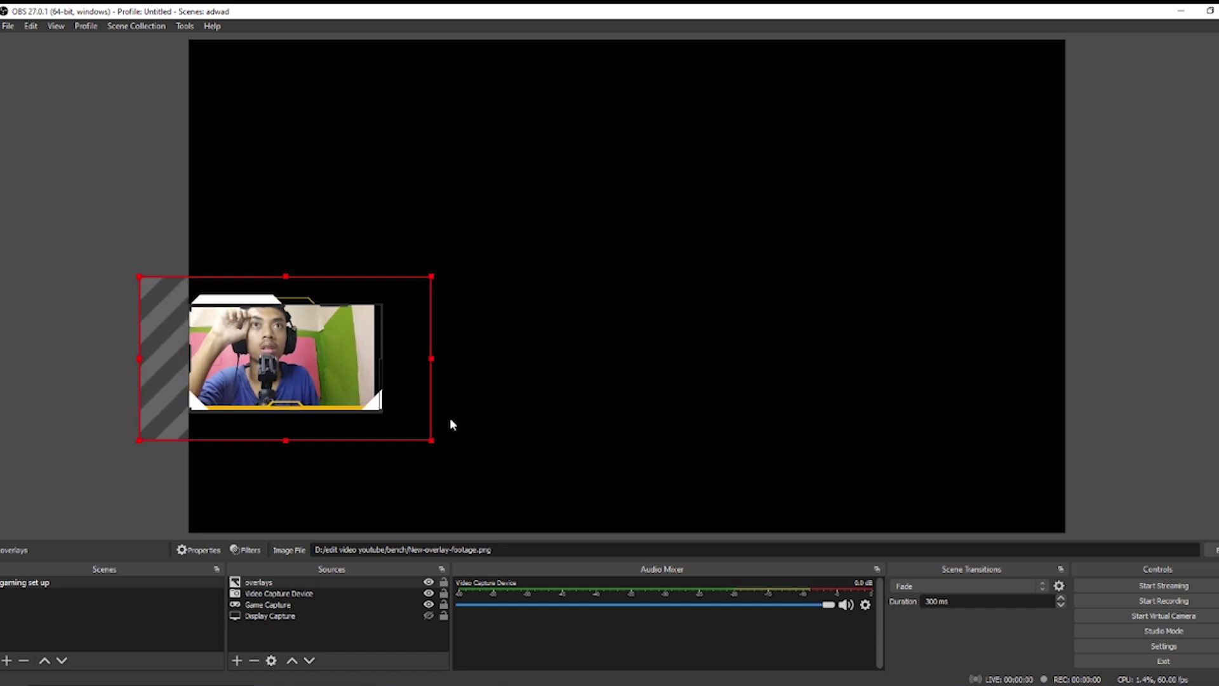
# Step: Shift the Video Capture Device picture slightly to the right, away from the canvas edge
pyautogui.click(303, 591)
pyautogui.moveTo(310, 366); pyautogui.dragTo(326, 375)
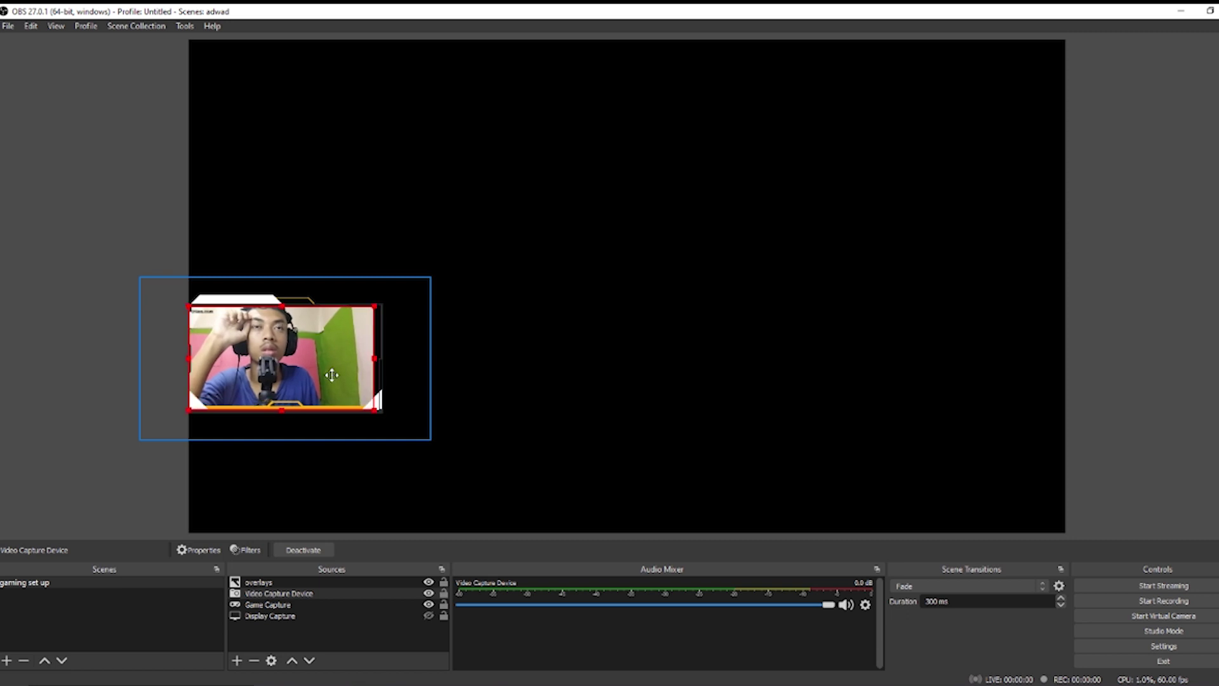
pyautogui.moveTo(323, 372); pyautogui.dragTo(338, 374)
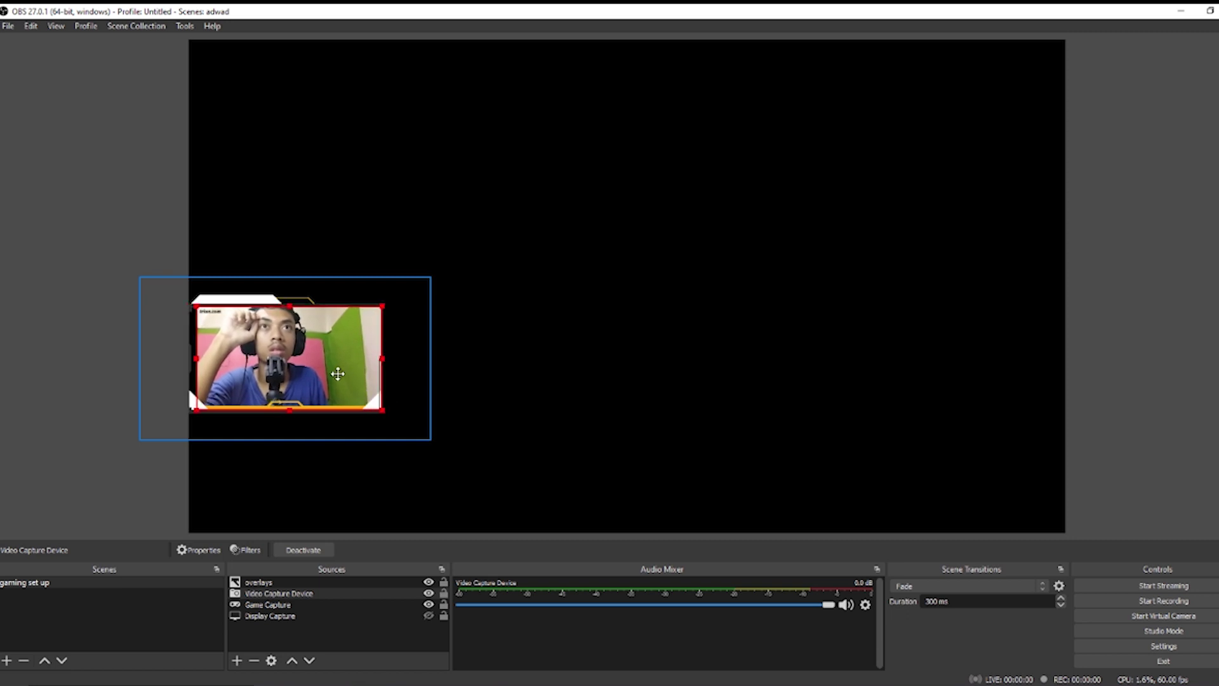
pyautogui.click(372, 414)
# Step: Fine-tune the overlay frame's position and size so its border fits around the webcam picture
pyautogui.click(279, 593)
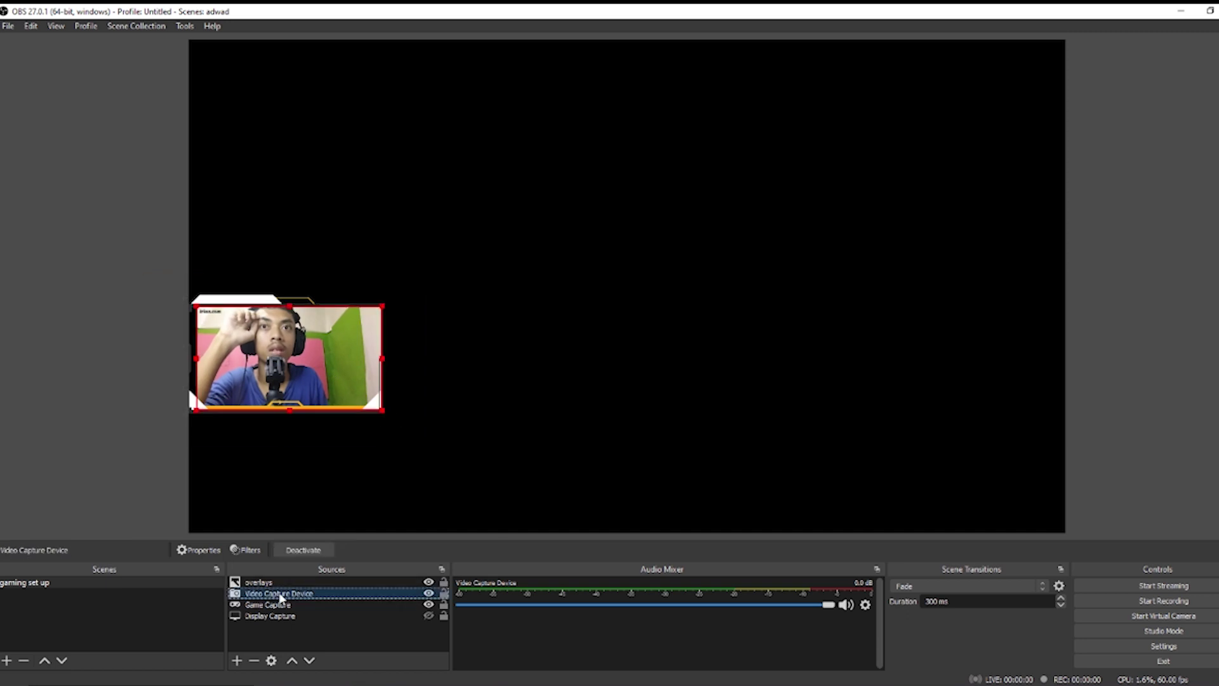
pyautogui.click(259, 581)
pyautogui.click(280, 593)
pyautogui.click(236, 304)
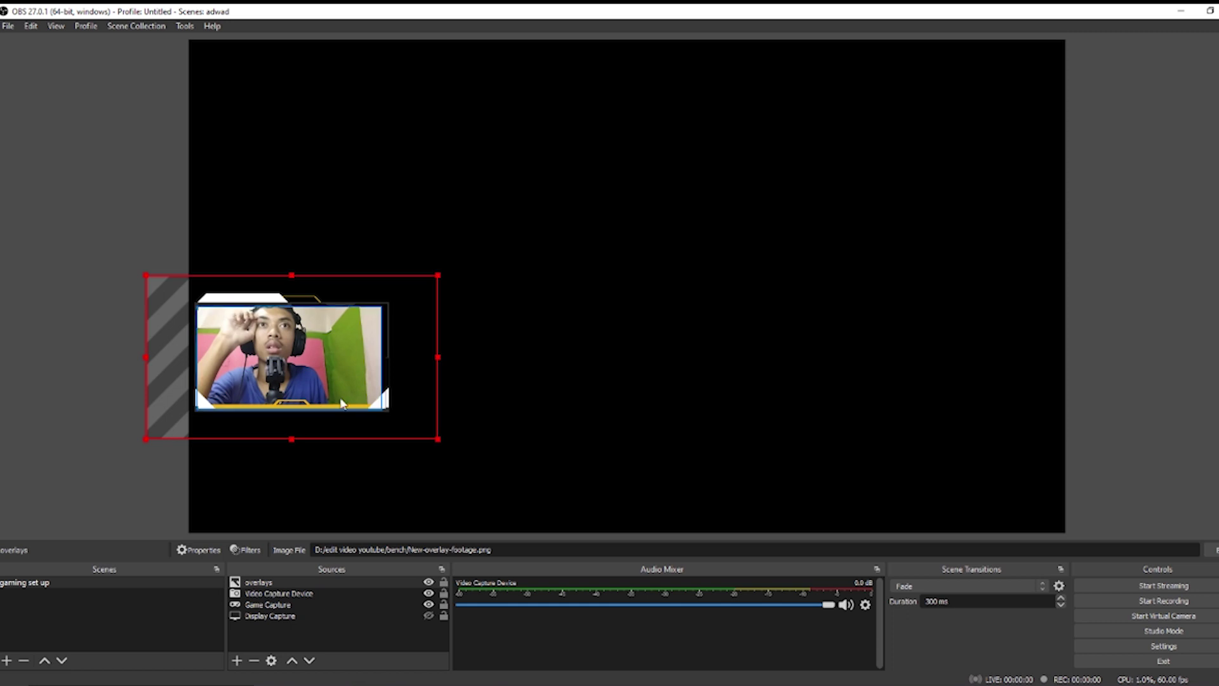
pyautogui.moveTo(444, 445); pyautogui.dragTo(431, 441)
pyautogui.moveTo(271, 309); pyautogui.dragTo(273, 311)
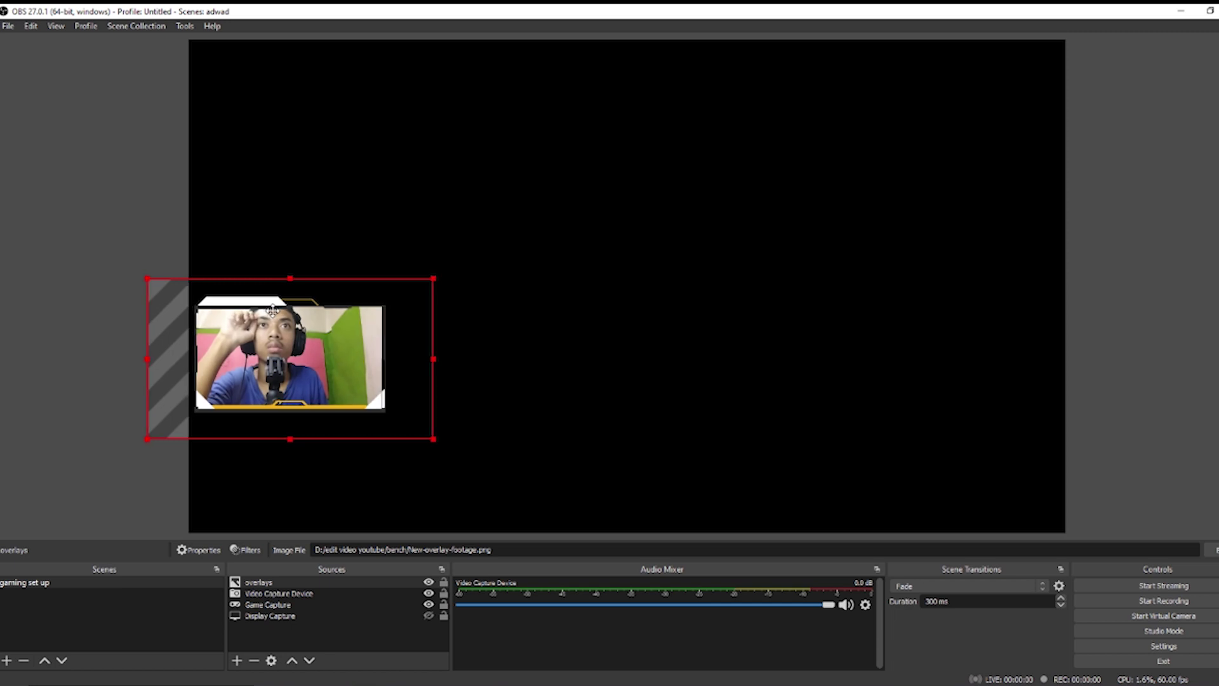
pyautogui.click(568, 377)
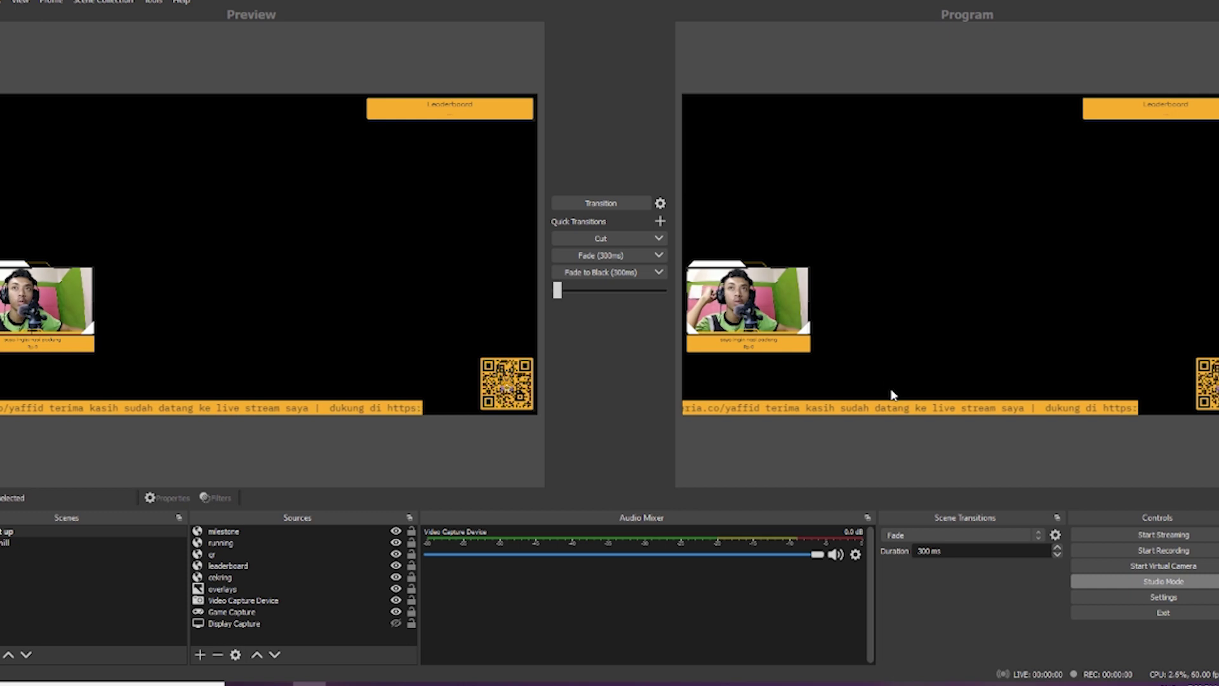
pyautogui.click(404, 565)
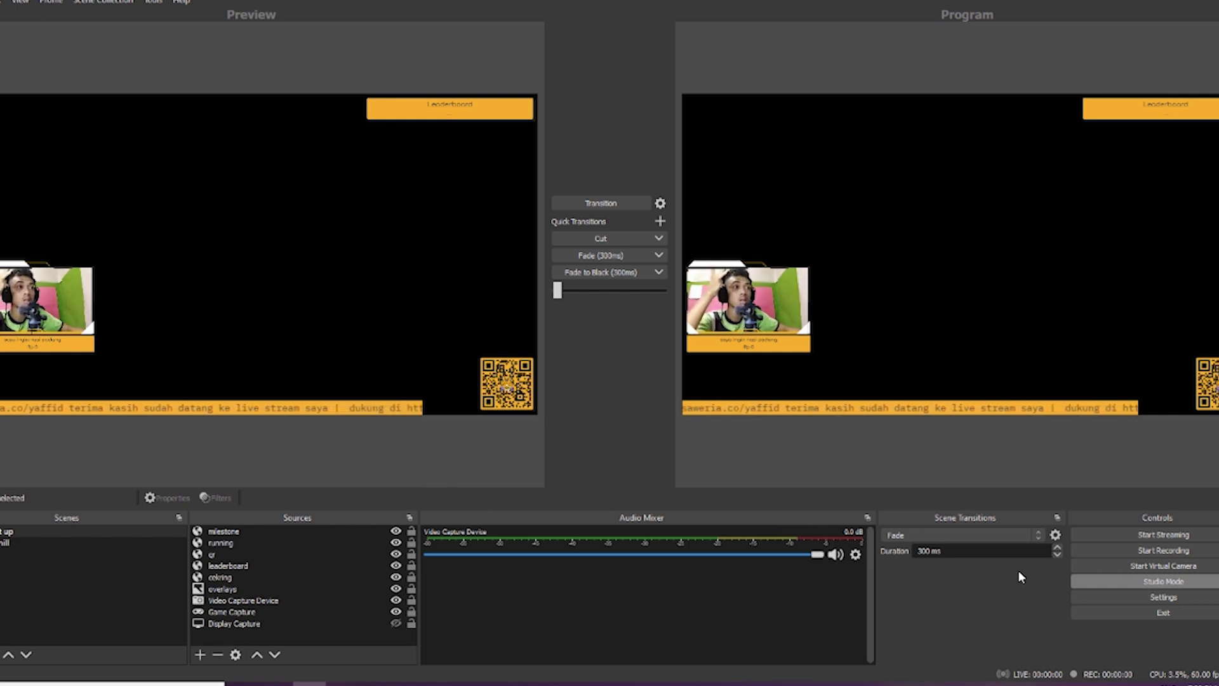
# Step: Set the Desktop Audio device to Speakers (Realtek High Definition Audio) in the audio settings
pyautogui.click(1175, 598)
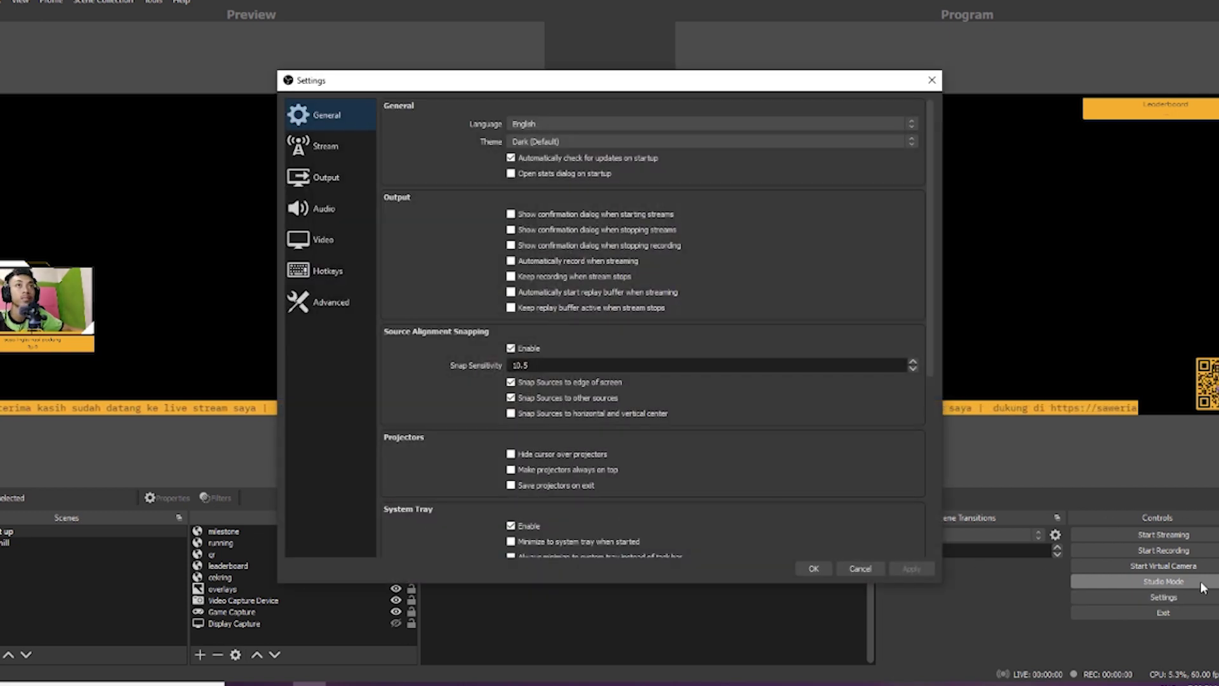
pyautogui.click(324, 213)
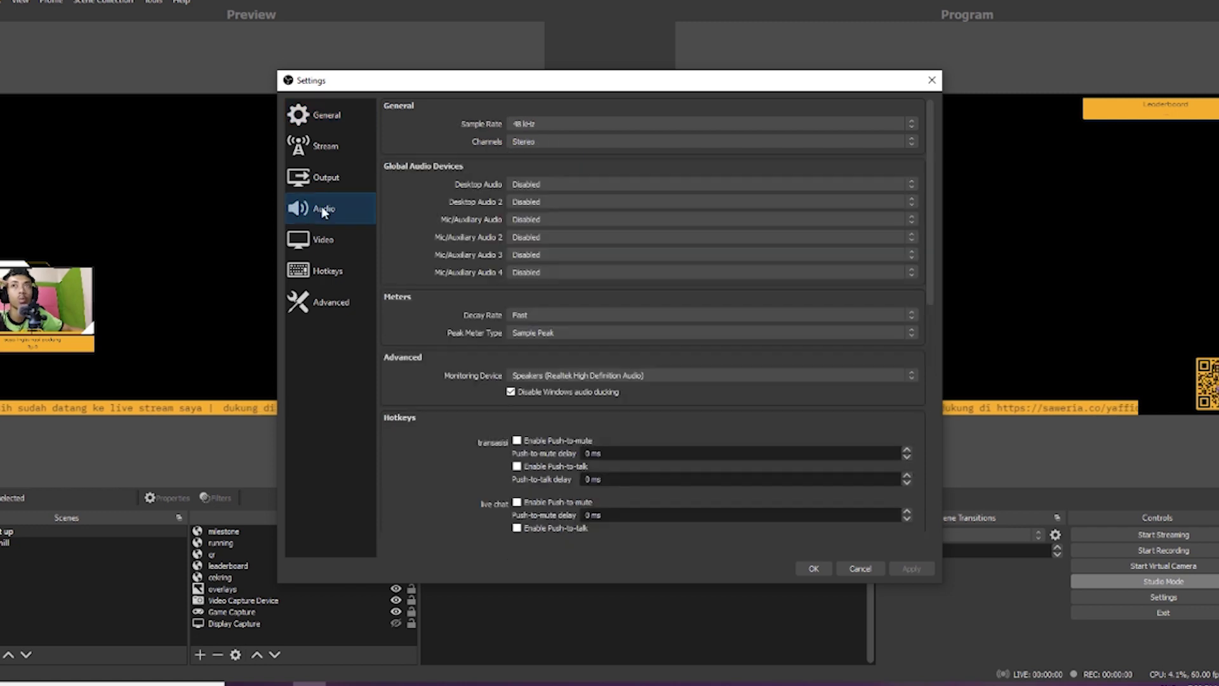
pyautogui.click(561, 181)
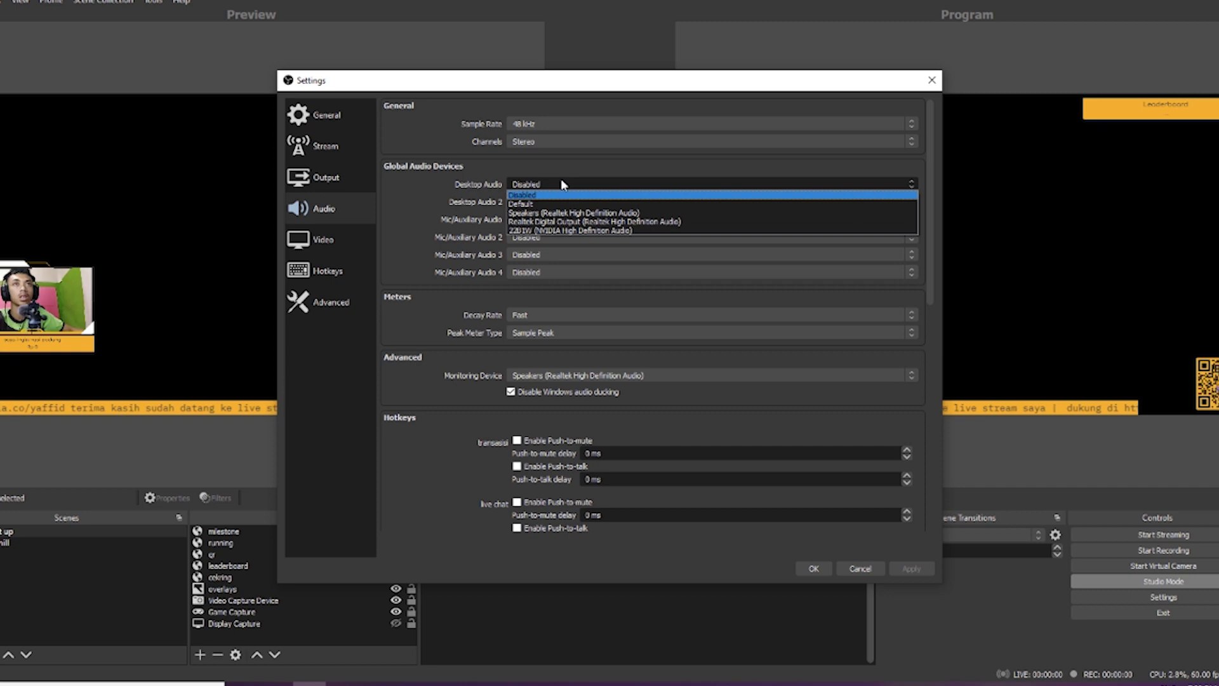
pyautogui.click(546, 213)
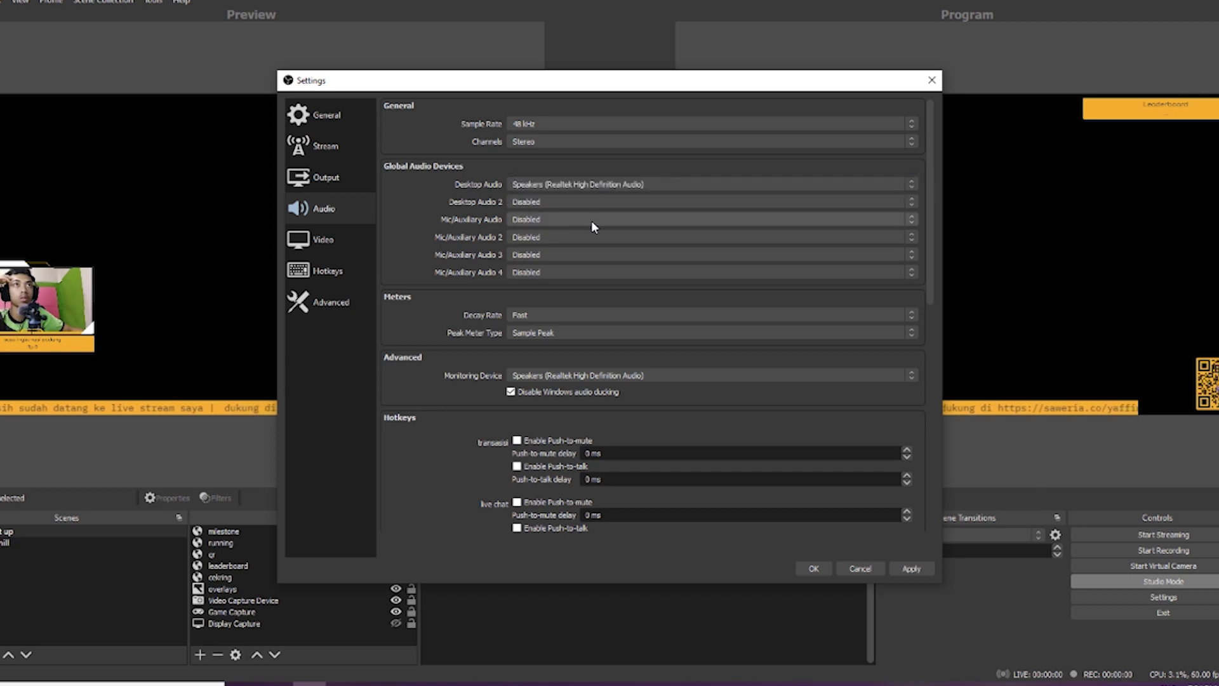
# Step: Check the Desktop Audio device choices against the playback device that Windows is currently using
pyautogui.click(540, 184)
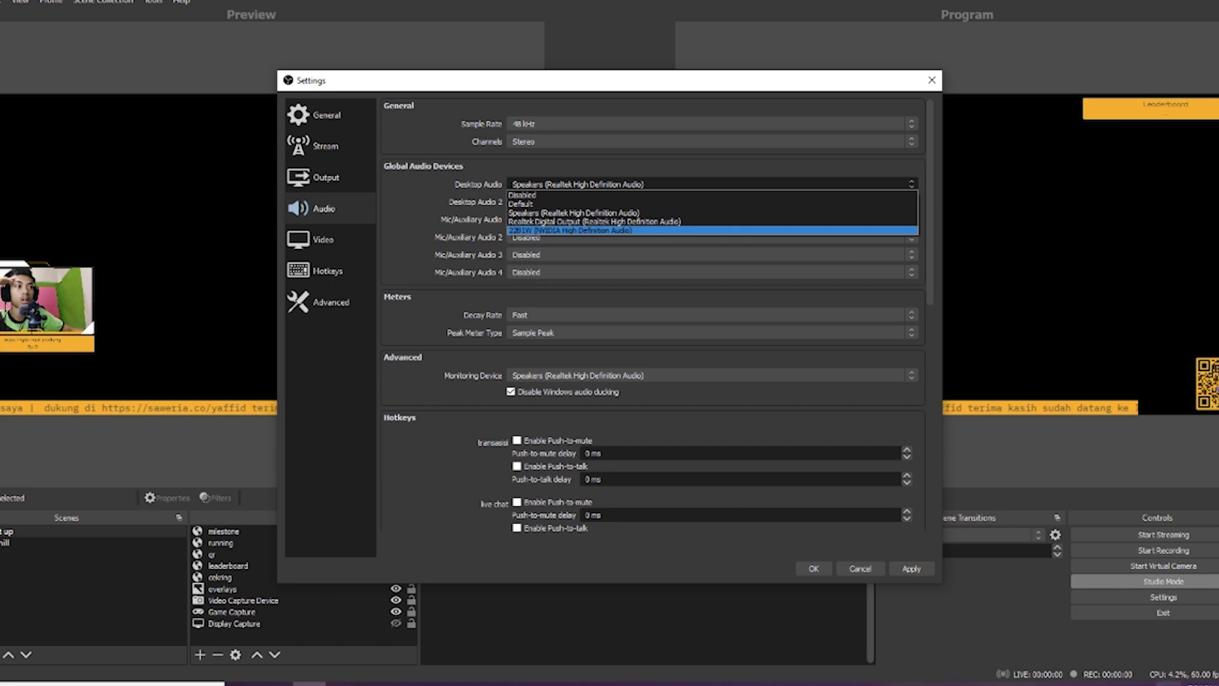
pyautogui.click(1147, 684)
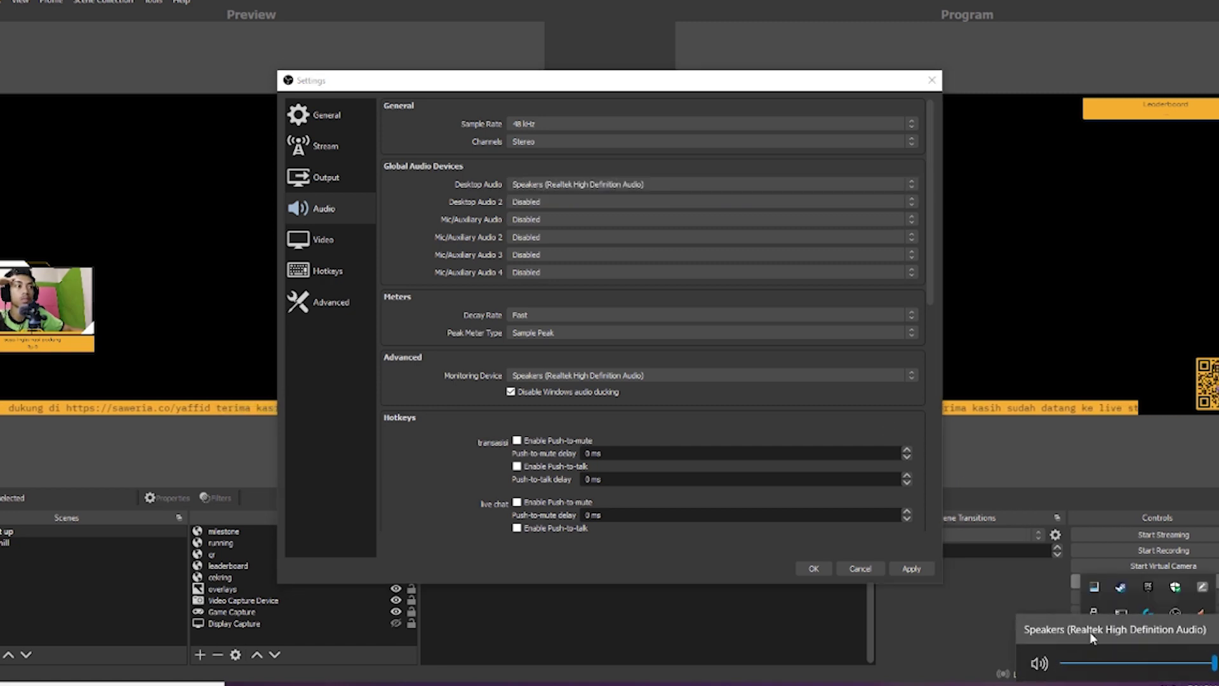
pyautogui.click(1093, 632)
pyautogui.click(1087, 538)
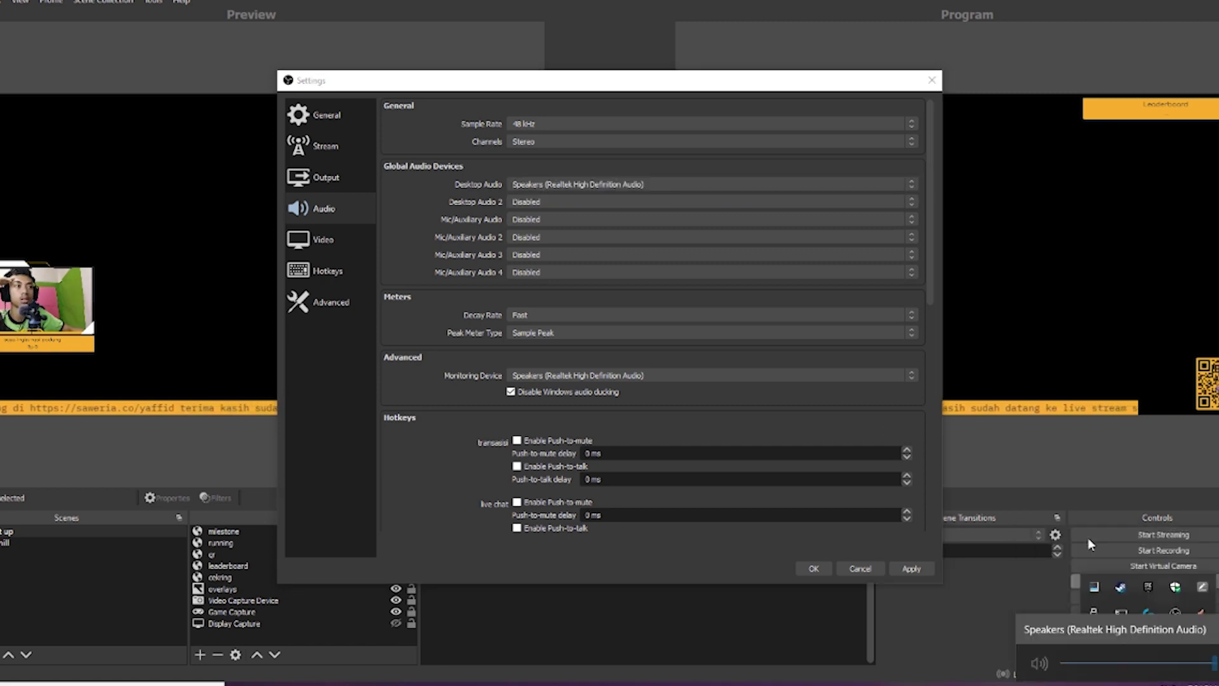
pyautogui.click(593, 183)
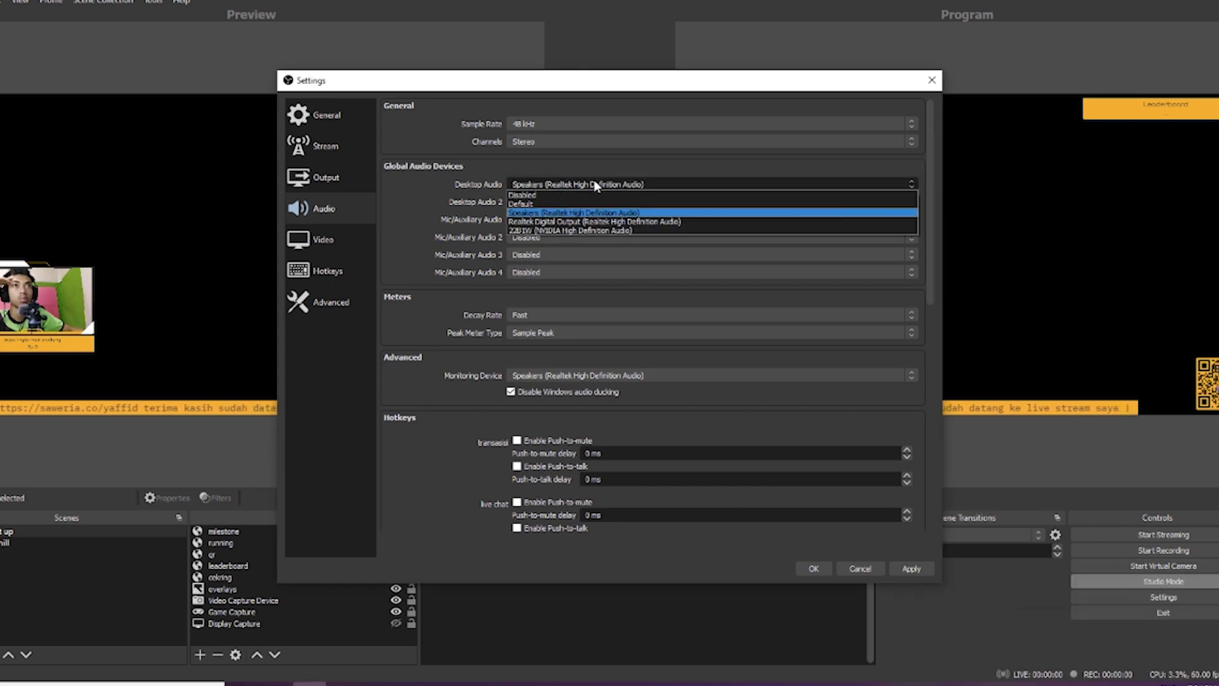
pyautogui.click(532, 182)
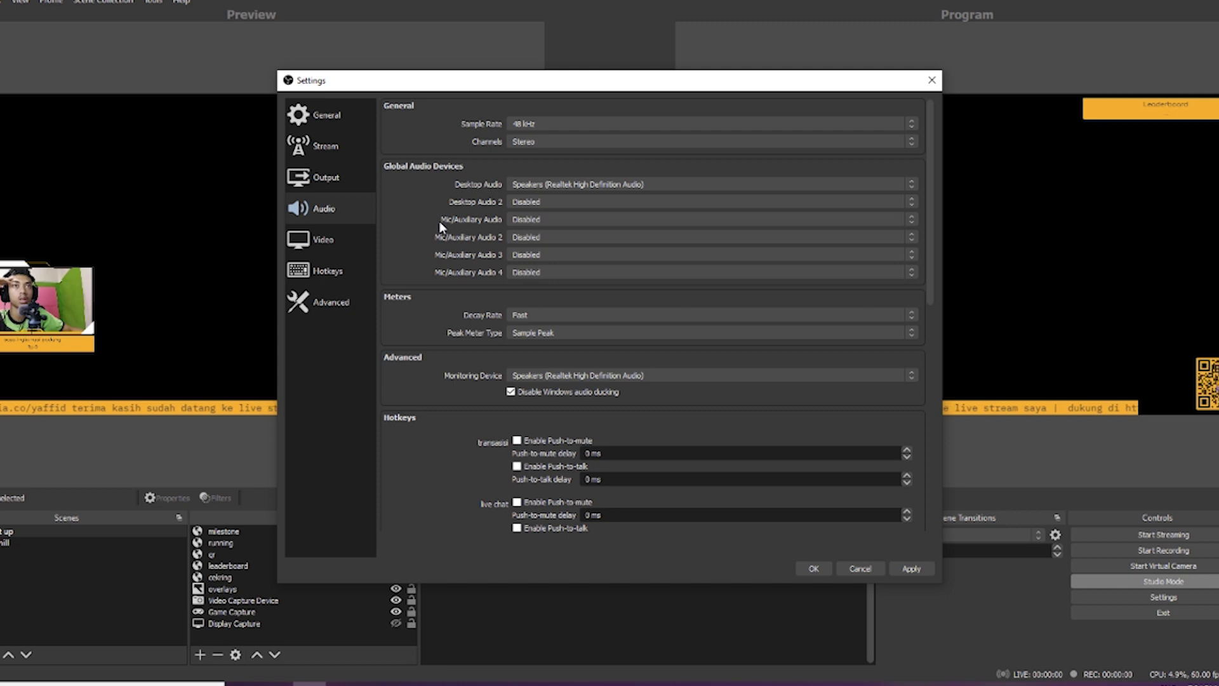
# Step: Set the Mic/Auxiliary Audio device to Microphone (Realtek High Definition Audio), apply the audio settings and close them
pyautogui.click(562, 219)
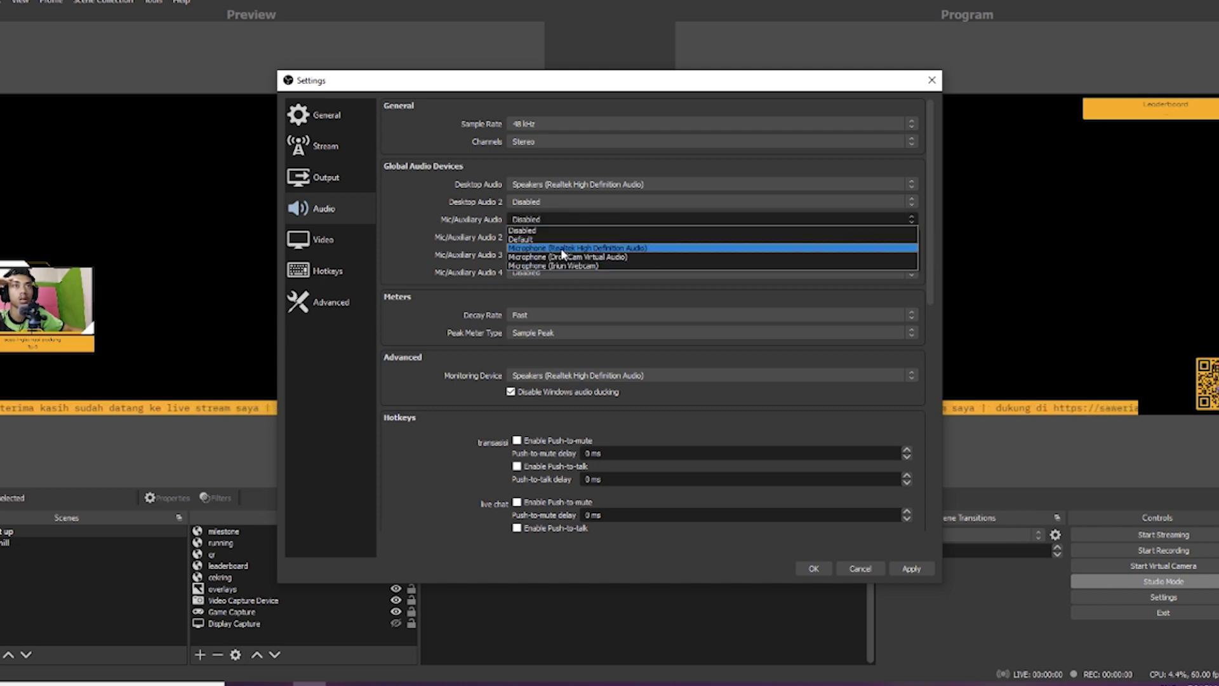
pyautogui.click(532, 247)
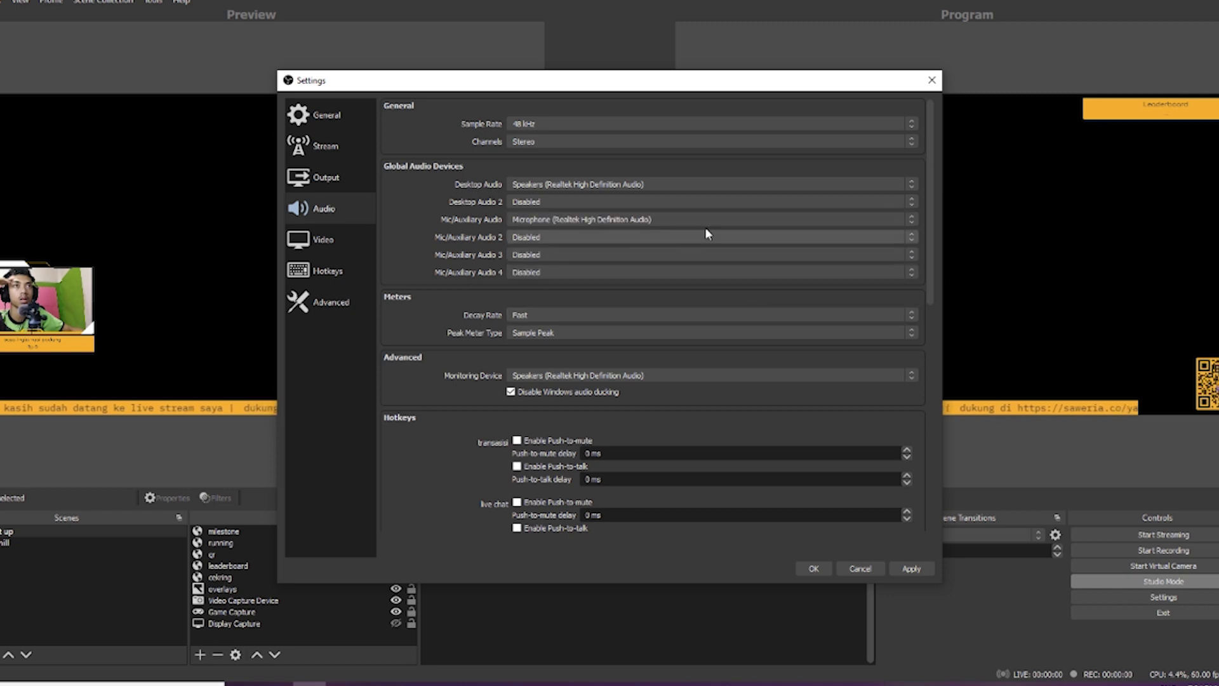
pyautogui.click(913, 569)
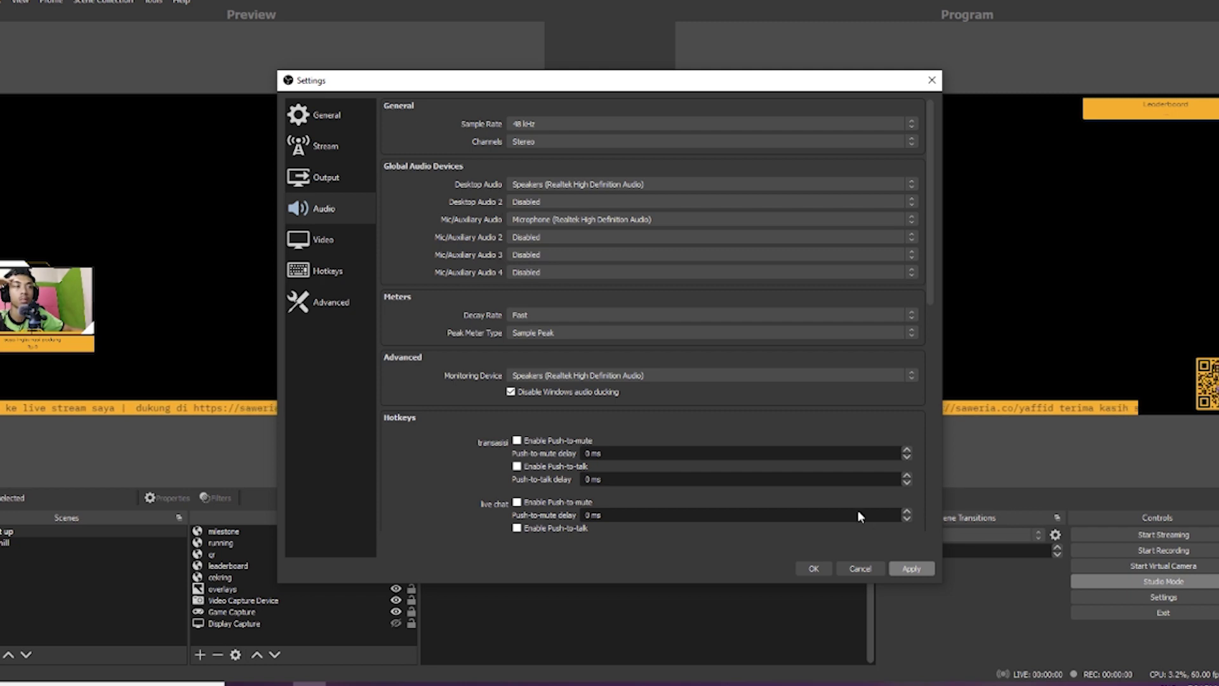
pyautogui.click(919, 569)
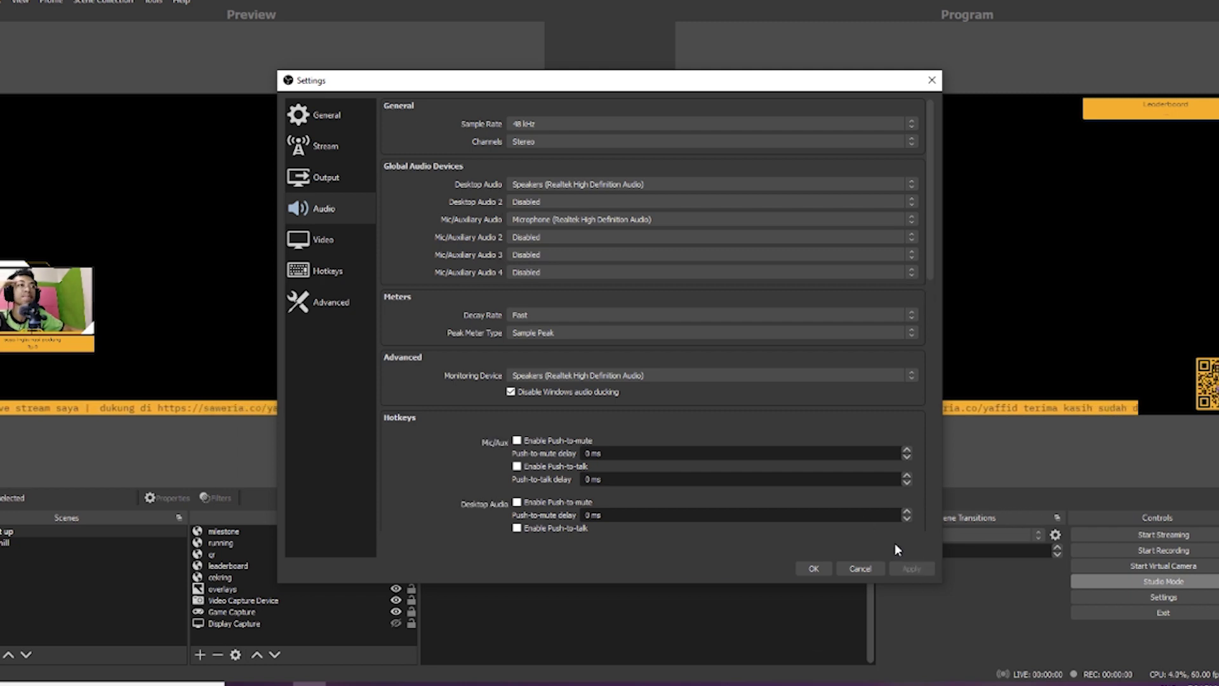
pyautogui.click(812, 568)
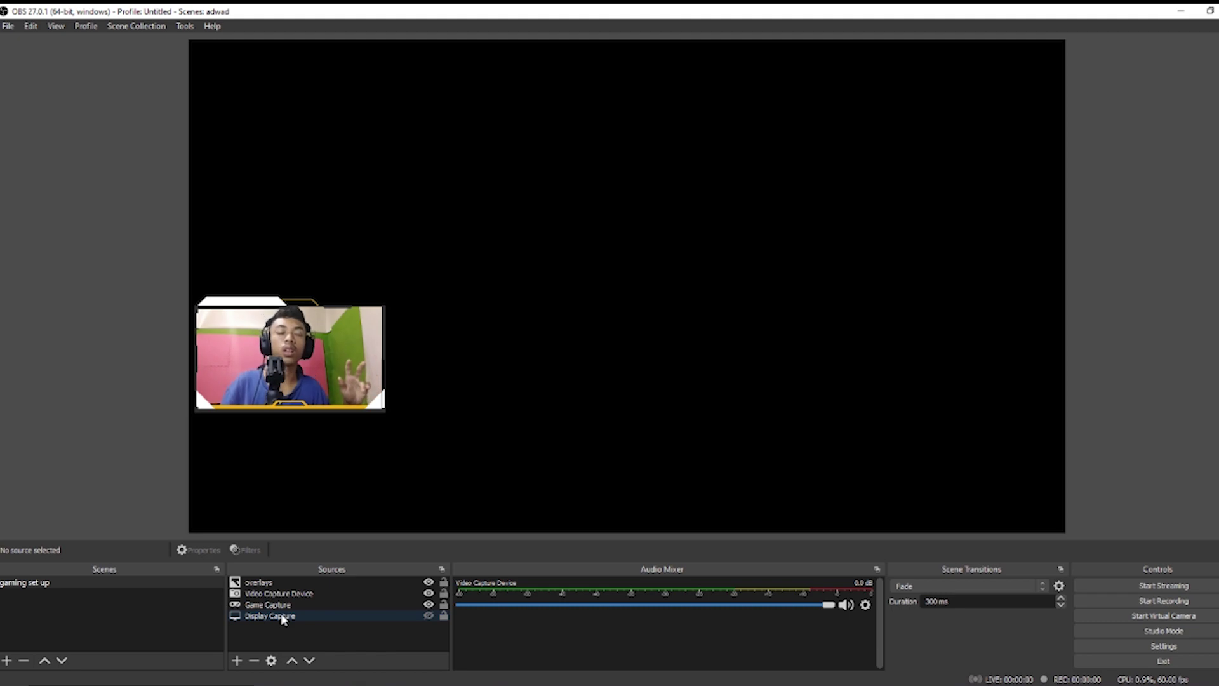
pyautogui.hotkey('alt', 'Tab')
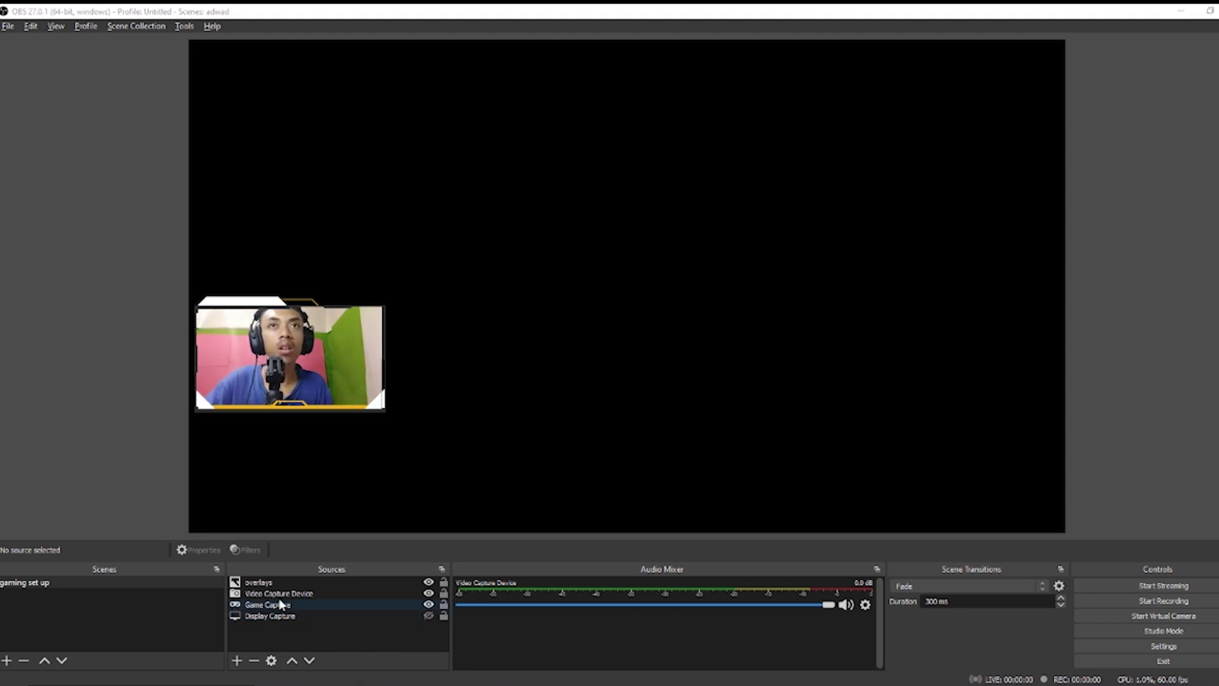
pyautogui.hotkey('alt', 'Tab')
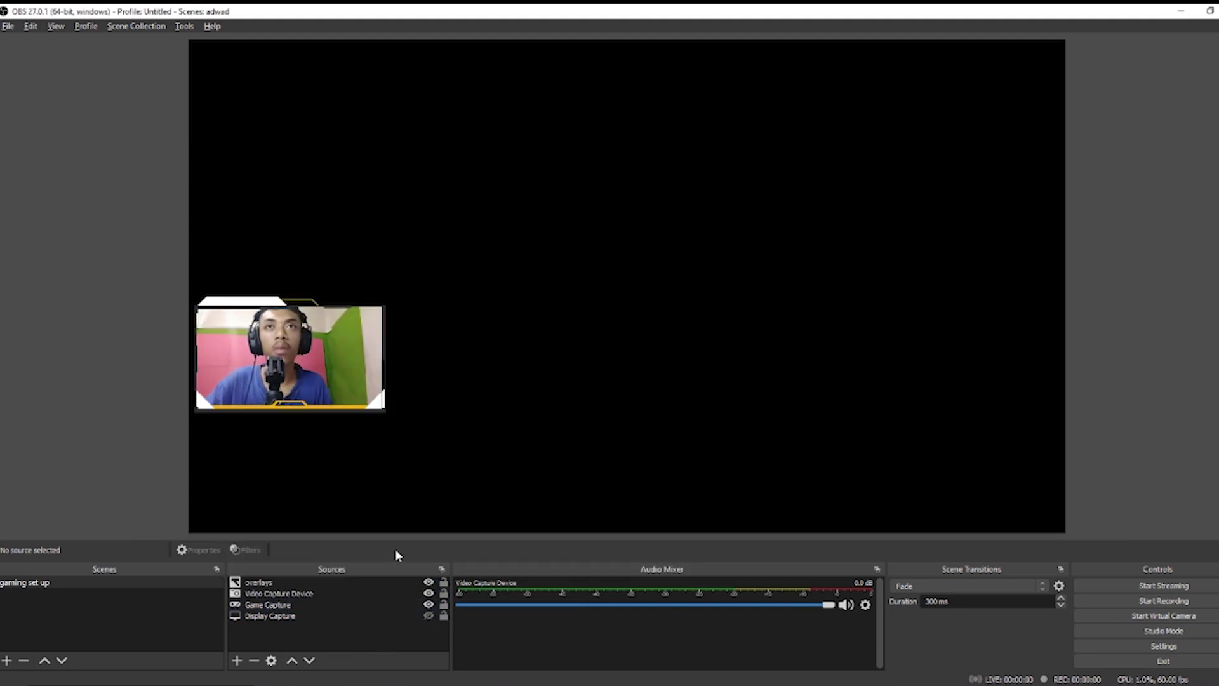